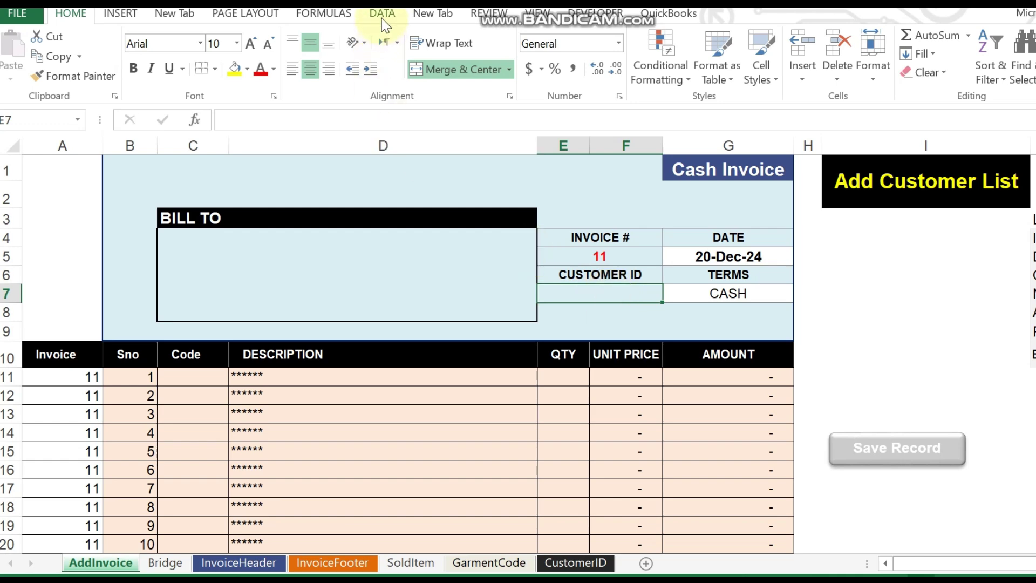
# Step: Open data validation for the Customer ID cell E7 and set its allowed values to List
pyautogui.click(381, 12)
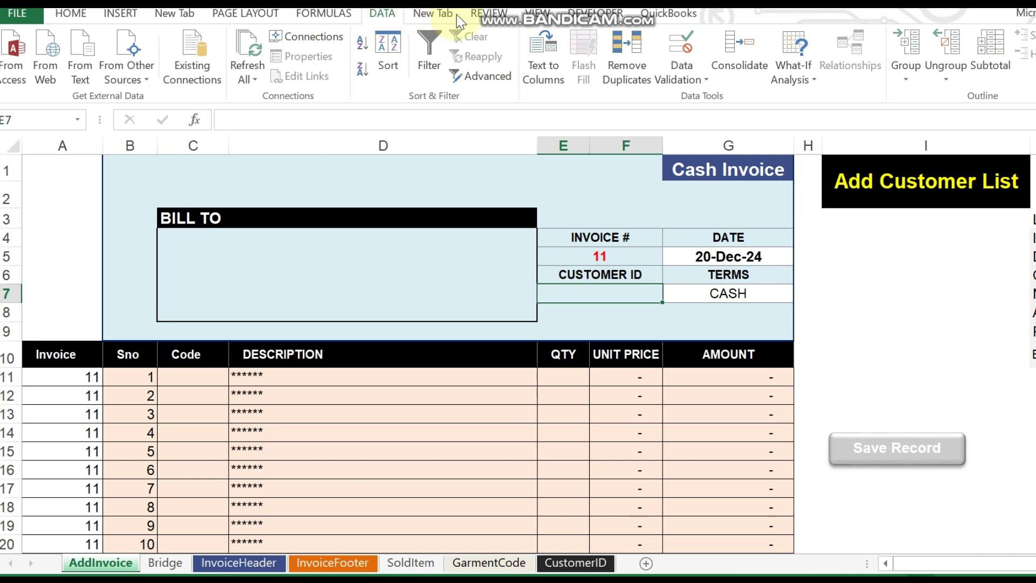
pyautogui.click(692, 87)
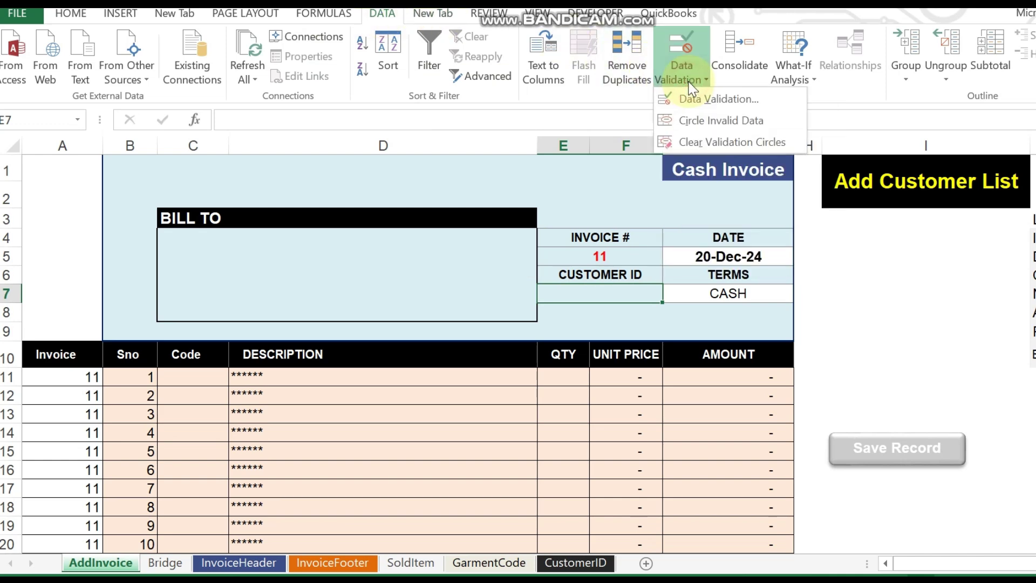
pyautogui.click(711, 101)
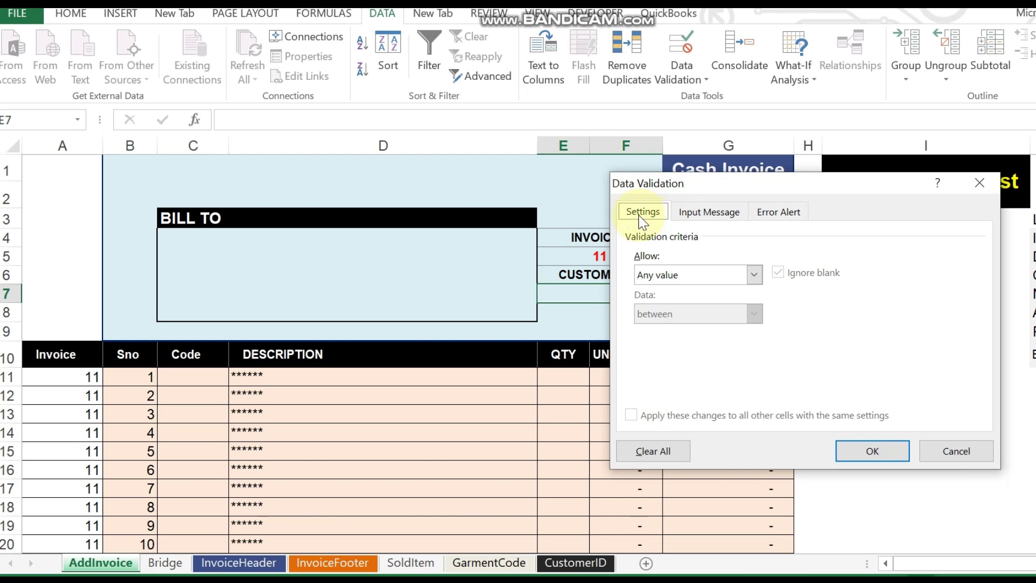
pyautogui.click(725, 283)
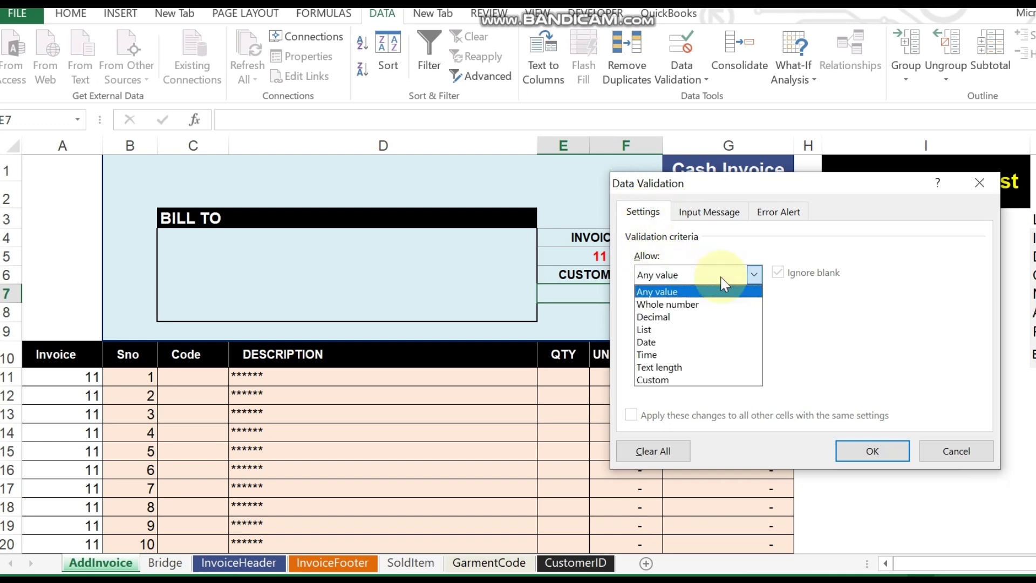
pyautogui.click(683, 338)
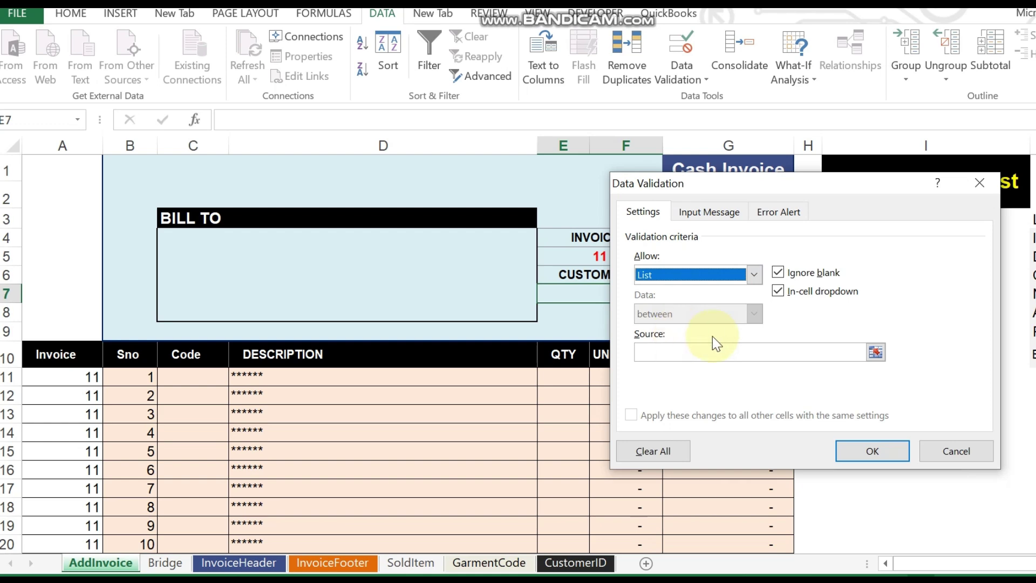
# Step: Use the customer codes in A2:A21 of the CustomerID sheet as the list source and apply the validation
pyautogui.click(875, 352)
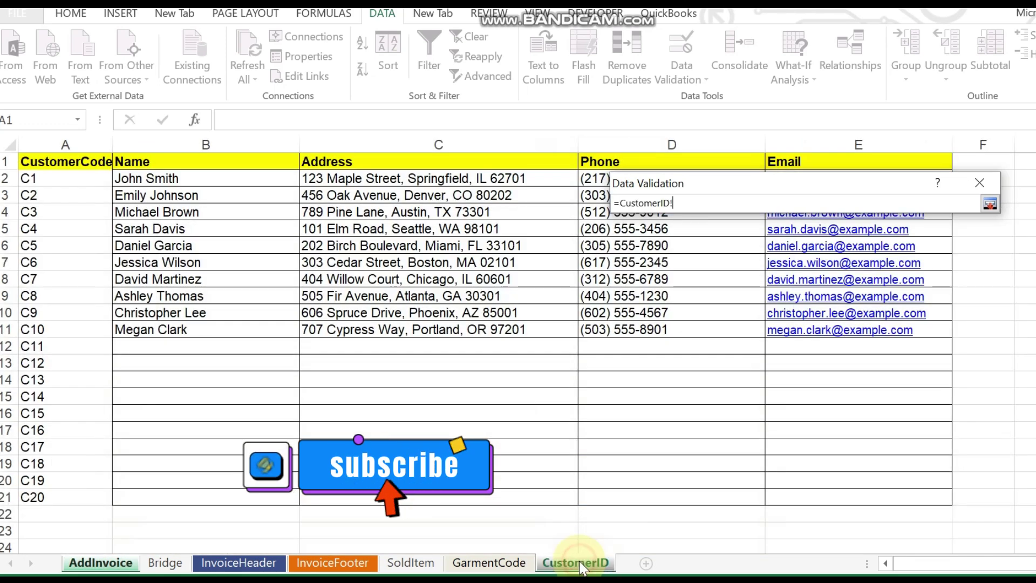
pyautogui.click(580, 564)
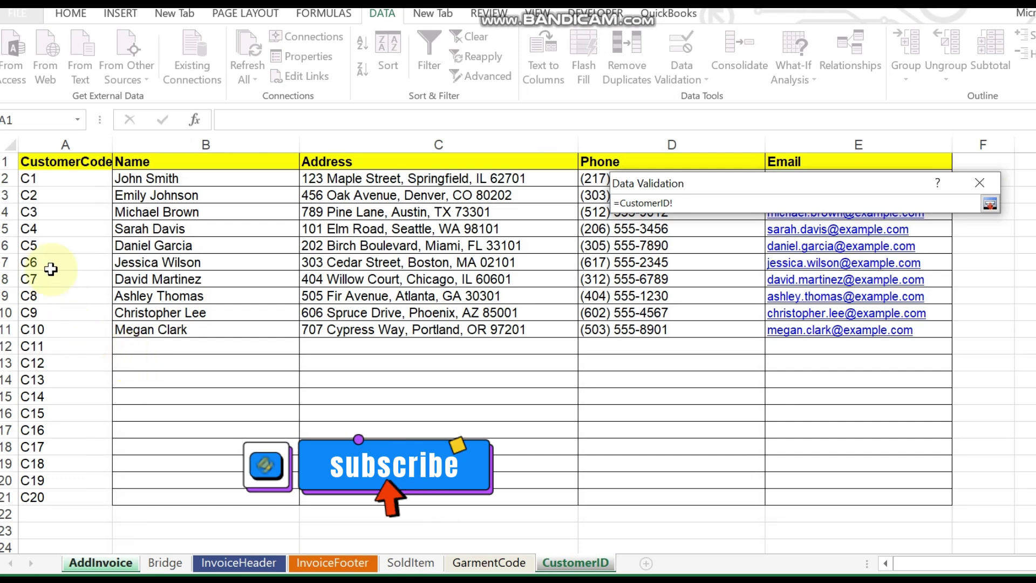
pyautogui.click(40, 178)
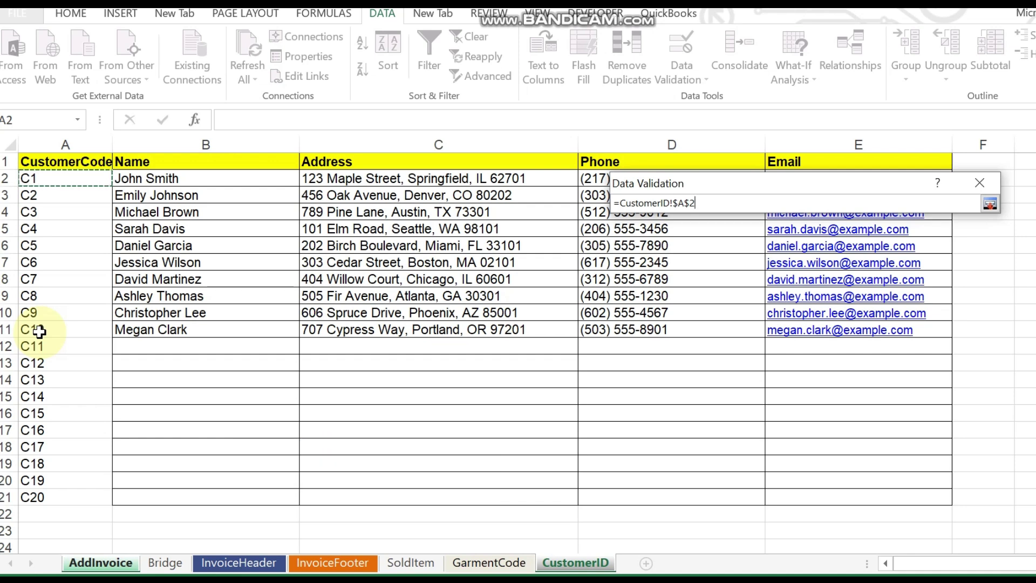
pyautogui.keyDown('shift'); pyautogui.click(45, 500); pyautogui.keyUp('shift')
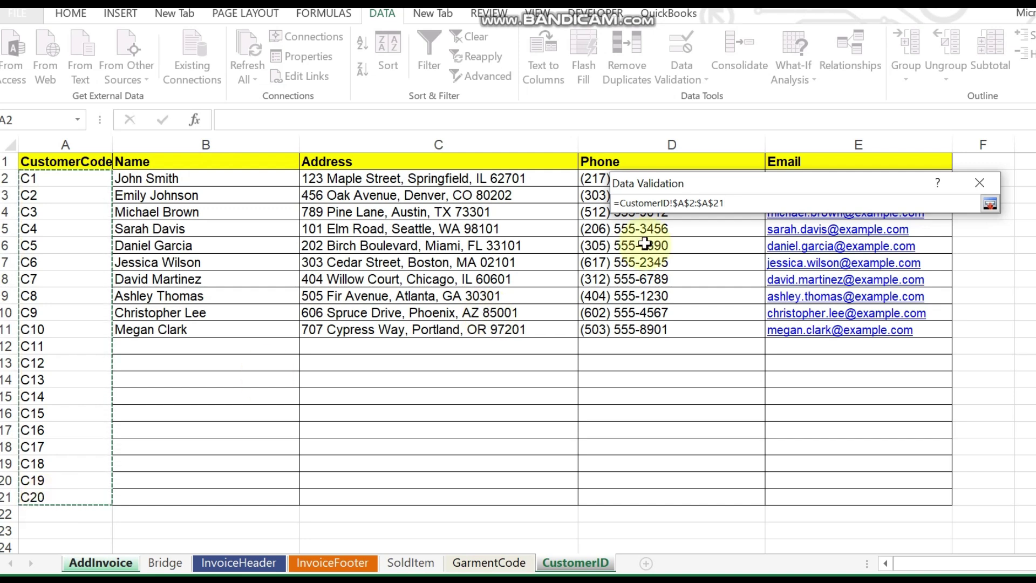
pyautogui.click(989, 203)
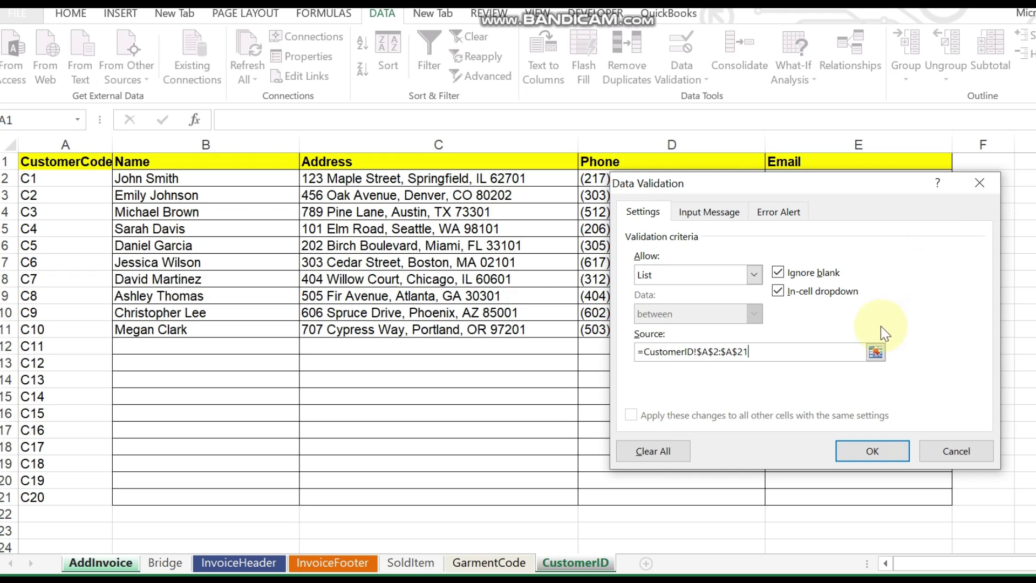
pyautogui.click(871, 449)
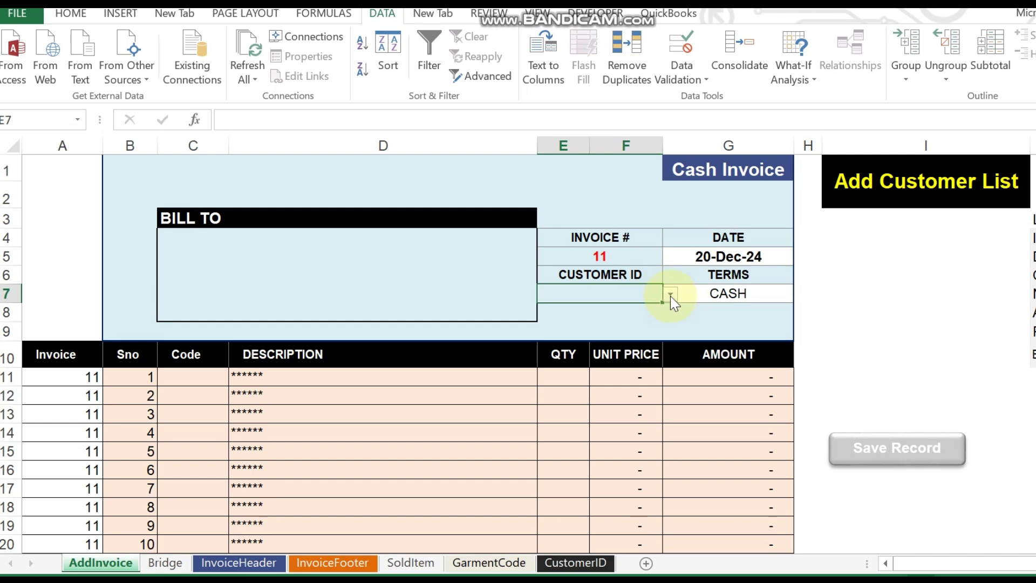
# Step: Browse the Customer ID list on the invoice and choose C1
pyautogui.click(670, 296)
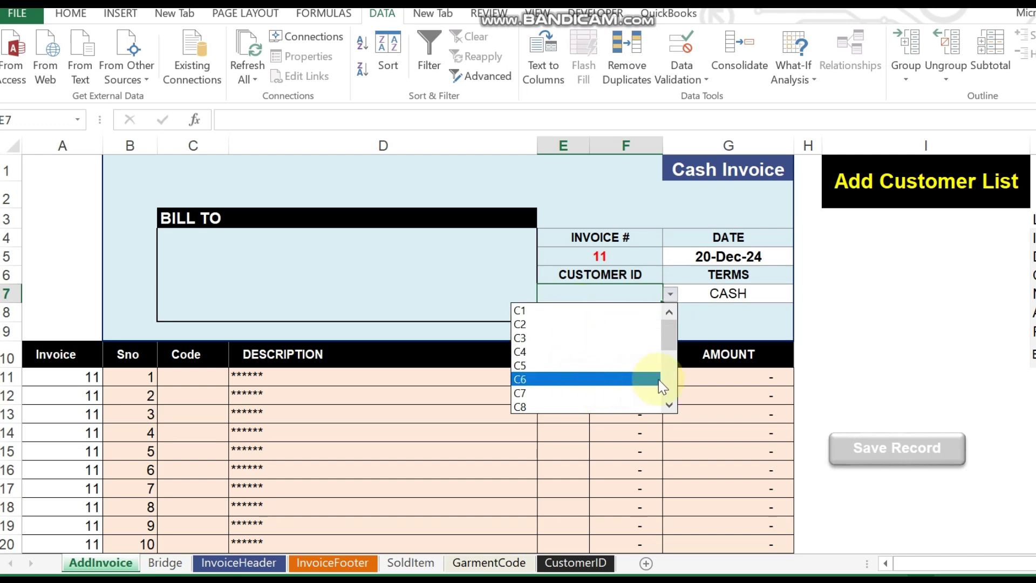
pyautogui.click(669, 404)
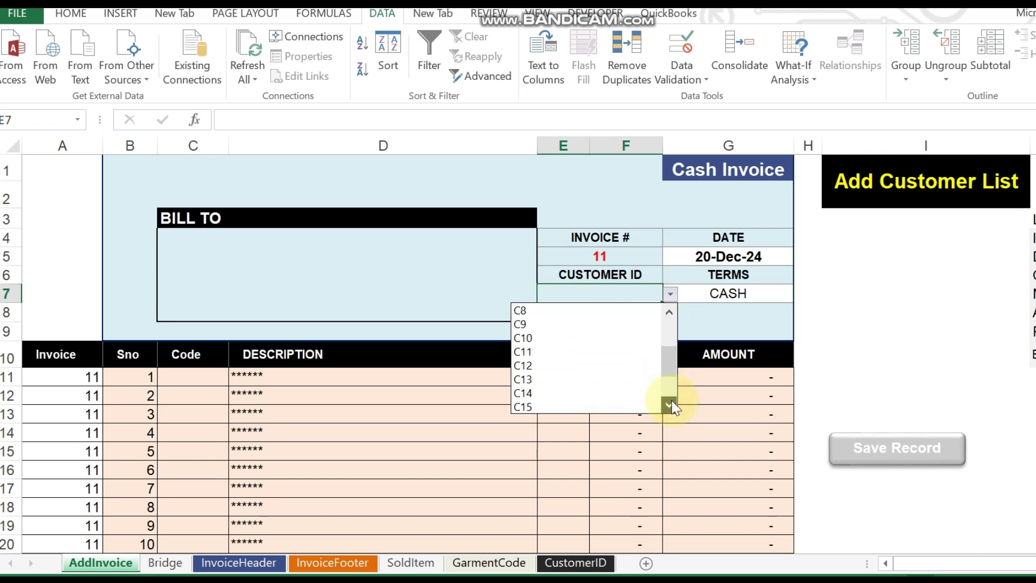
pyautogui.click(669, 314)
pyautogui.moveTo(669, 315); pyautogui.dragTo(669, 315)
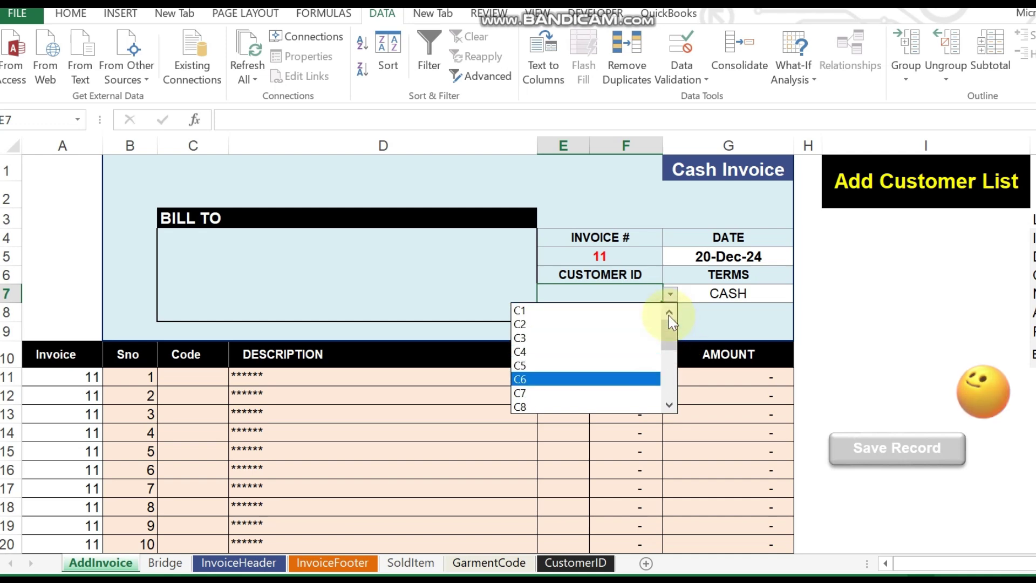
pyautogui.click(598, 309)
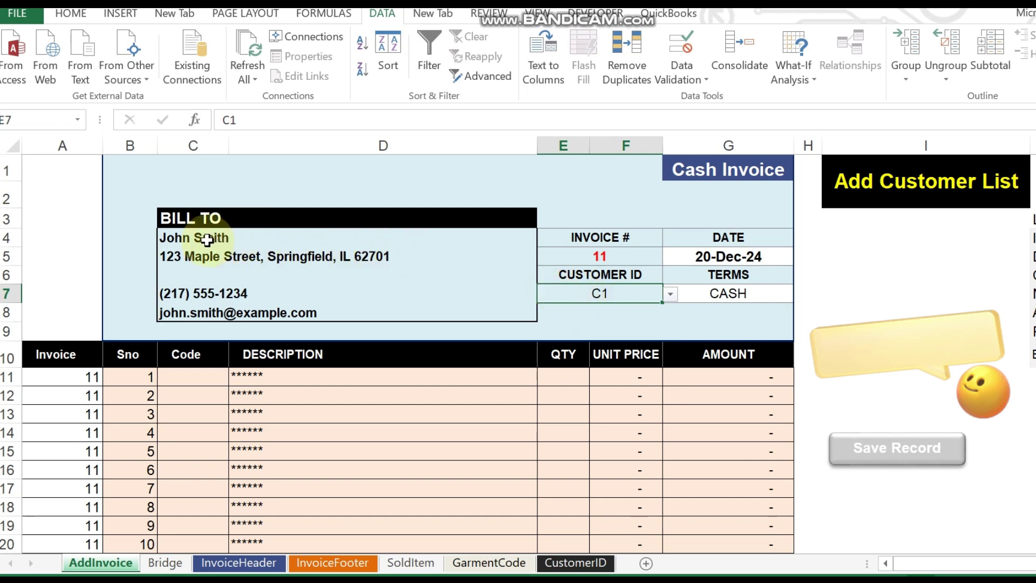
# Step: Set the invoice's customer ID to C2 and inspect the lookup formula in the Bill To name cell
pyautogui.click(671, 295)
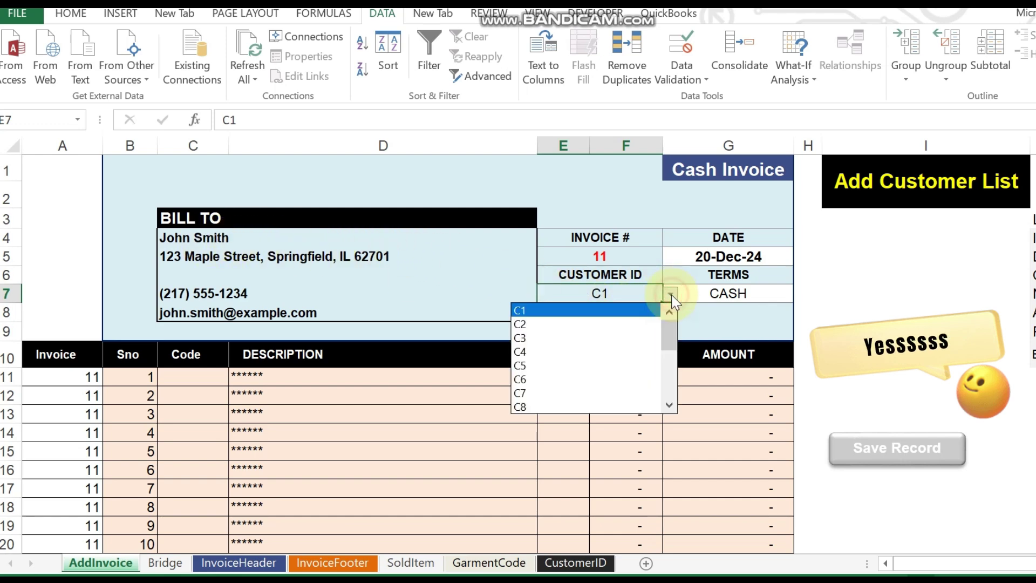
pyautogui.click(620, 325)
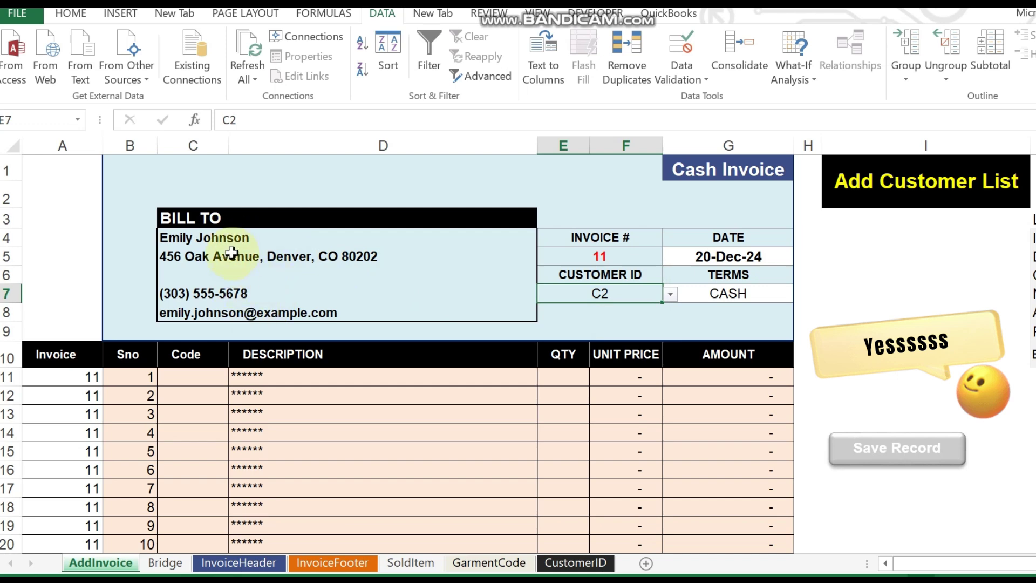
pyautogui.click(178, 234)
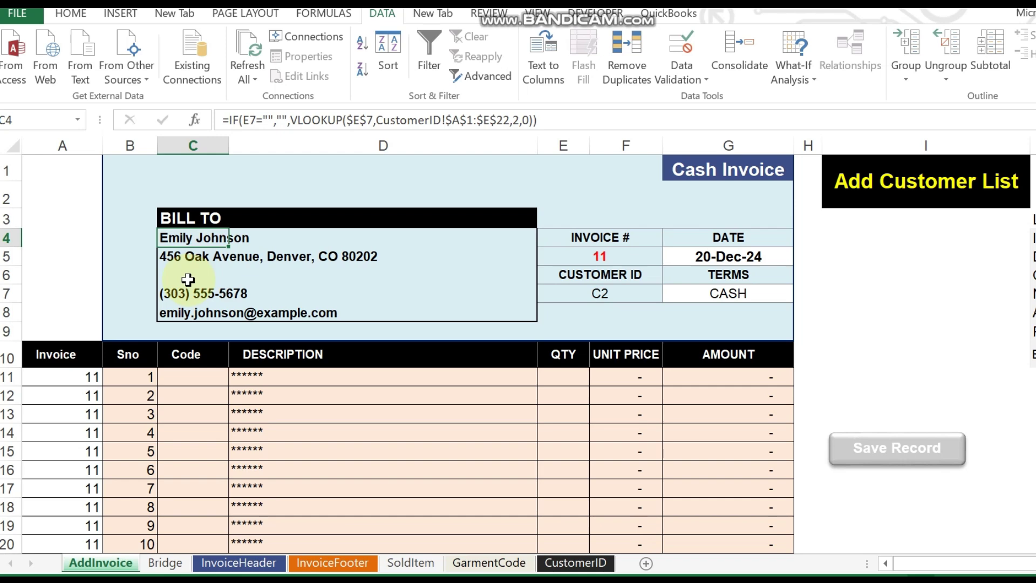
# Step: Open data validation for C11, the first Code cell of the invoice, and set its allowed values to List
pyautogui.click(194, 371)
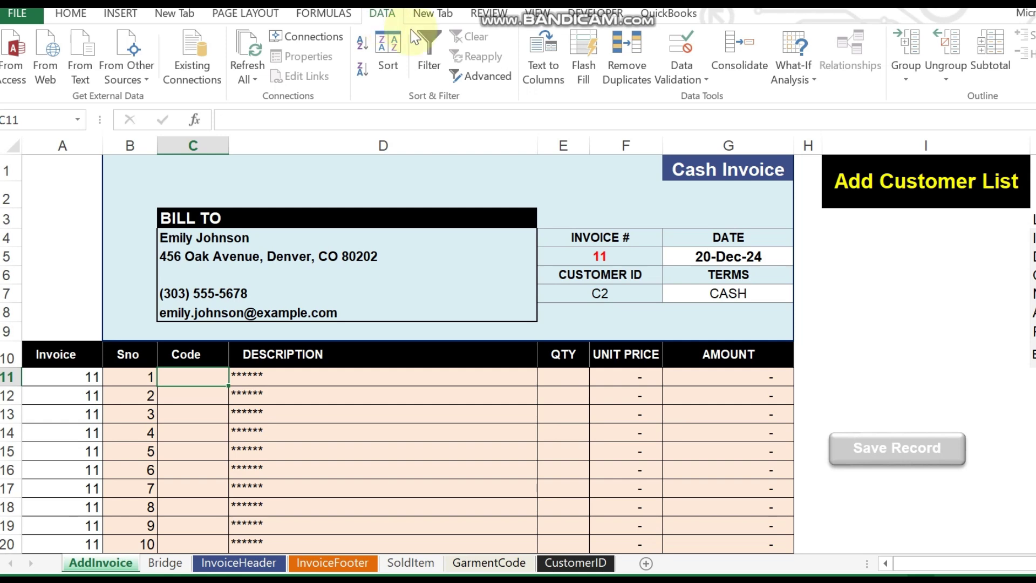
pyautogui.click(697, 80)
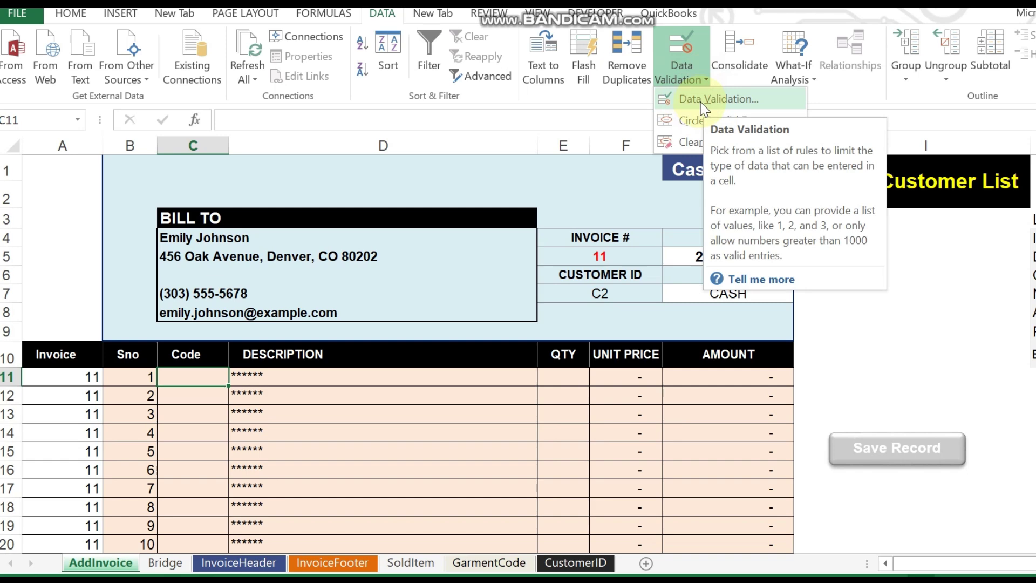
pyautogui.click(705, 102)
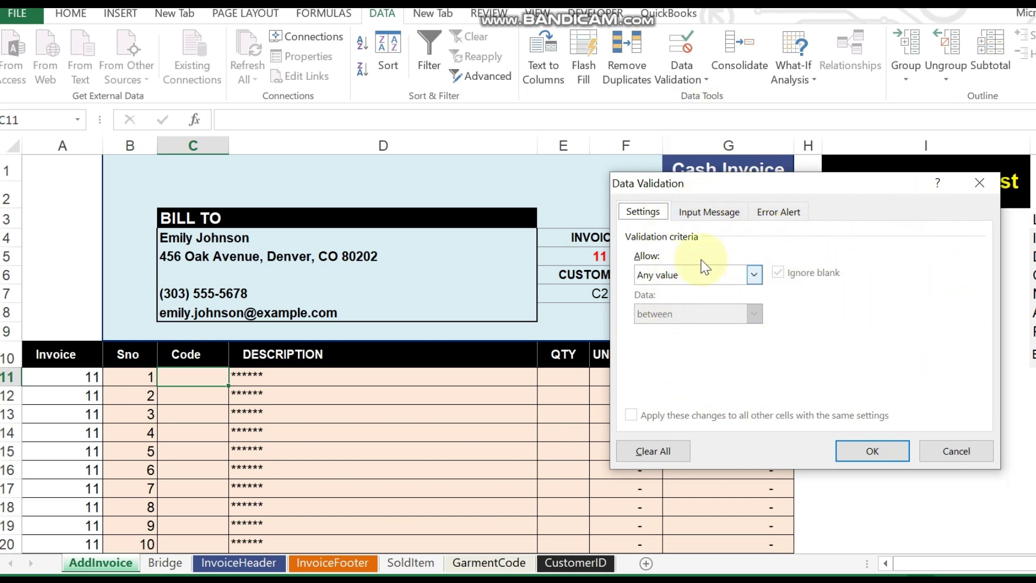
pyautogui.click(755, 275)
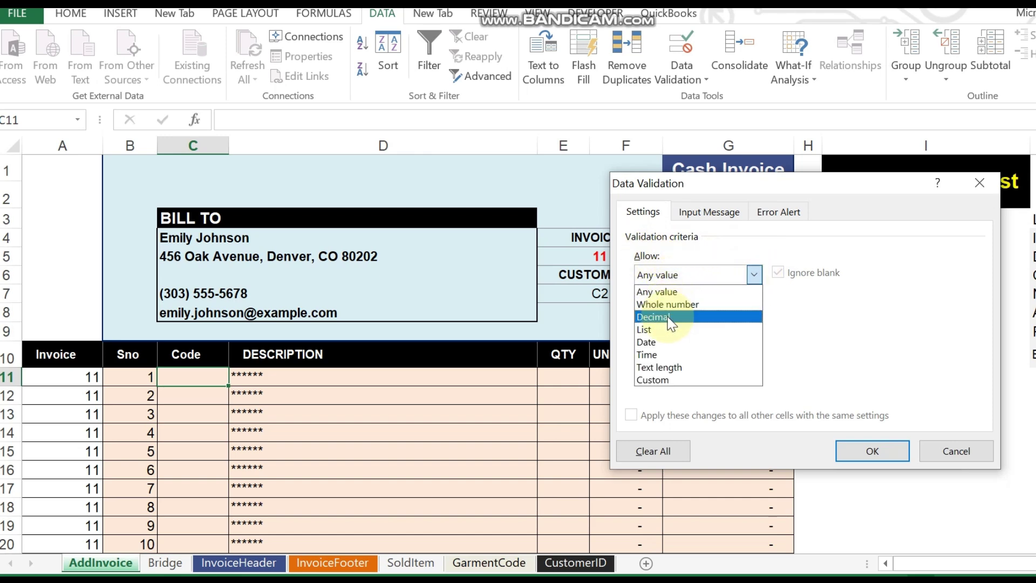
pyautogui.click(648, 329)
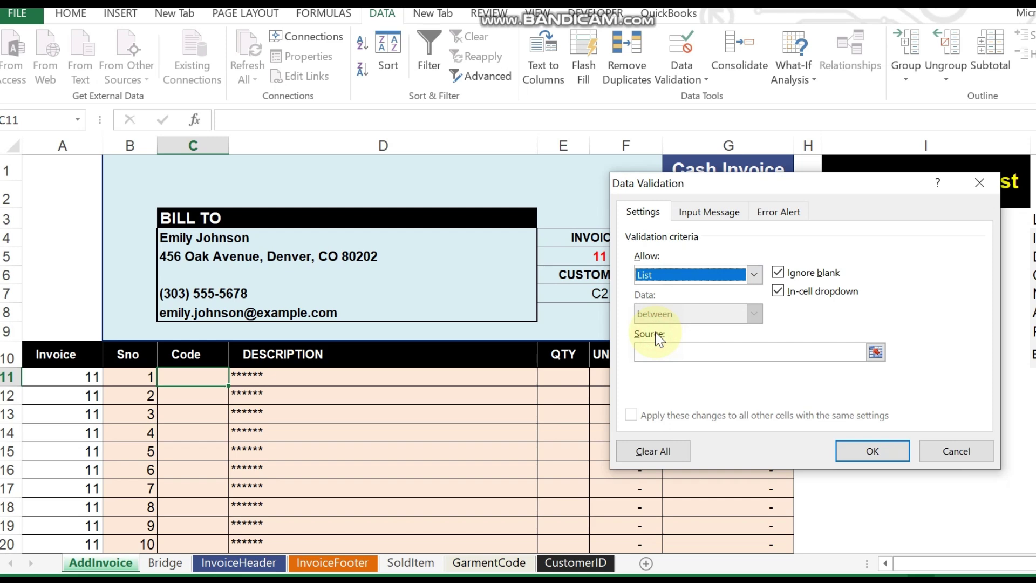
# Step: Use the garment codes in A5:A54 of the GarmentCode sheet as the list source and apply the validation
pyautogui.click(876, 351)
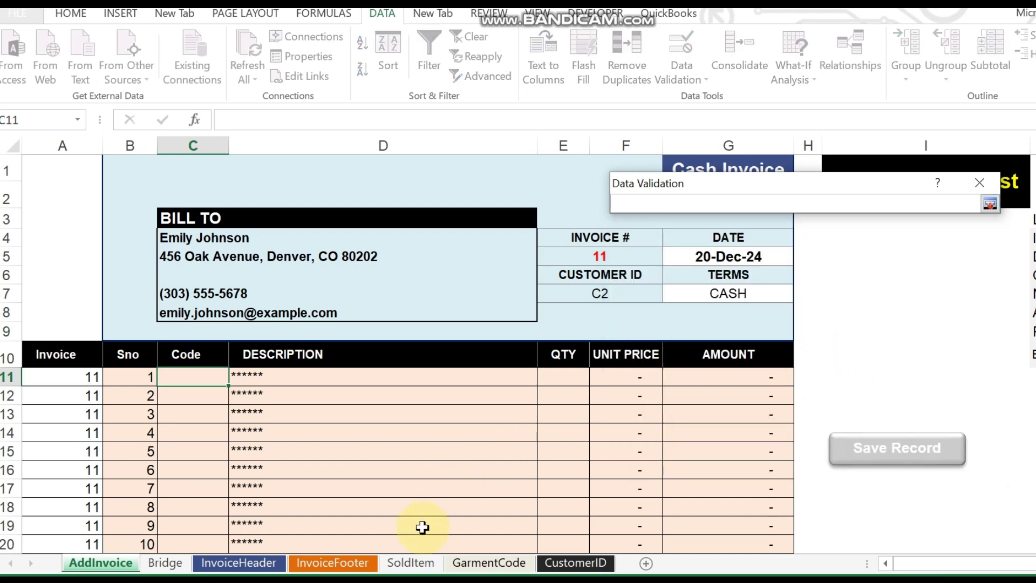
pyautogui.click(498, 564)
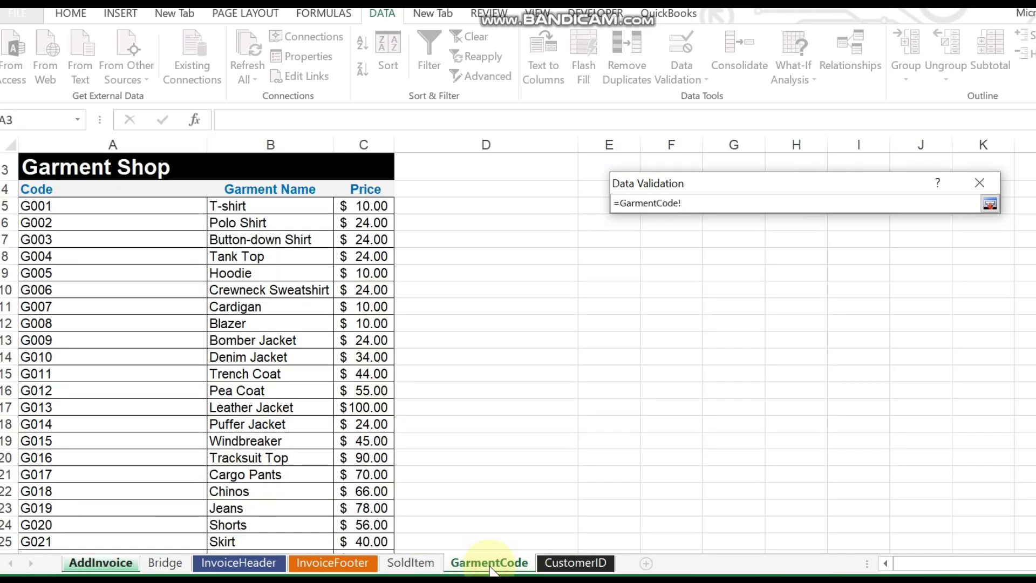
pyautogui.click(68, 202)
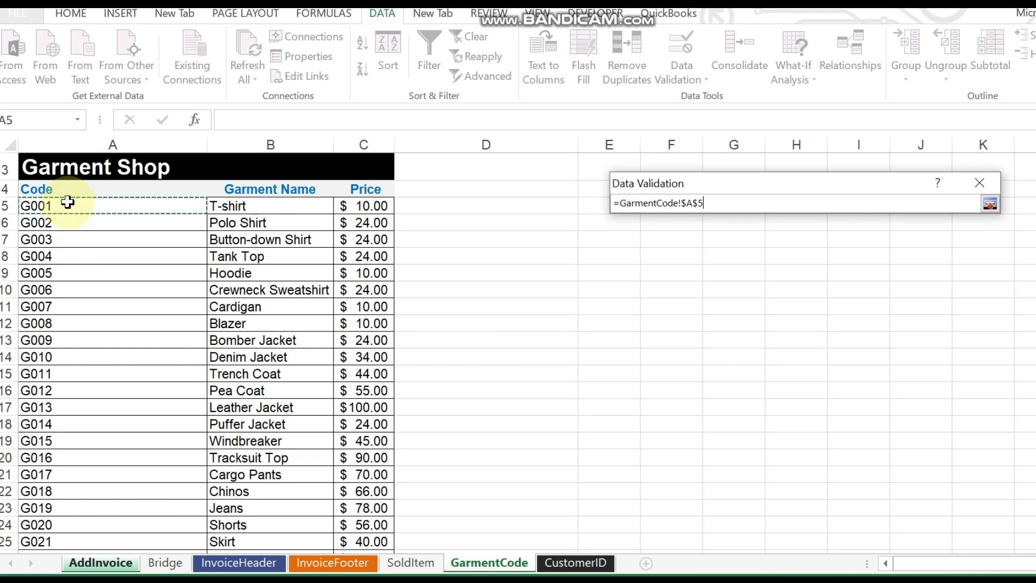
pyautogui.hotkey('shift', 'Down')
pyautogui.hotkey('shift', 'Down')
pyautogui.hotkey('shift', 'Down')
pyautogui.hotkey('shift', 'Down')
pyautogui.hotkey('shift', 'Down')
pyautogui.hotkey('shift', 'Down')
pyautogui.hotkey('shift', 'Down')
pyautogui.hotkey('shift', 'Down')
pyautogui.hotkey('shift', 'Down')
pyautogui.hotkey('shift', 'Down')
pyautogui.hotkey('shift', 'Down')
pyautogui.hotkey('shift', 'Down')
pyautogui.hotkey('shift', 'Down')
pyautogui.hotkey('shift', 'Down')
pyautogui.hotkey('shift', 'Down')
pyautogui.hotkey('shift', 'Down')
pyautogui.hotkey('shift', 'Down')
pyautogui.hotkey('shift', 'Down')
pyautogui.hotkey('shift', 'Down')
pyautogui.hotkey('shift', 'Down')
pyautogui.hotkey('shift', 'Down')
pyautogui.hotkey('shift', 'Down')
pyautogui.hotkey('shift', 'Down')
pyautogui.hotkey('shift', 'Down')
pyautogui.hotkey('shift', 'Down')
pyautogui.hotkey('shift', 'Down')
pyautogui.hotkey('shift', 'Down')
pyautogui.hotkey('shift', 'Down')
pyautogui.hotkey('shift', 'Down')
pyautogui.hotkey('shift', 'Down')
pyautogui.hotkey('shift', 'Down')
pyautogui.hotkey('shift', 'Down')
pyautogui.hotkey('shift', 'Down')
pyautogui.hotkey('shift', 'Down')
pyautogui.hotkey('shift', 'Down')
pyautogui.hotkey('shift', 'Down')
pyautogui.hotkey('shift', 'Down')
pyautogui.hotkey('shift', 'Down')
pyautogui.hotkey('shift', 'Down')
pyautogui.hotkey('shift', 'Down')
pyautogui.hotkey('shift', 'Up')
pyautogui.hotkey('shift', 'Up')
pyautogui.hotkey('shift', 'Up')
pyautogui.hotkey('shift', 'Up')
pyautogui.hotkey('shift', 'Up')
pyautogui.hotkey('shift', 'Up')
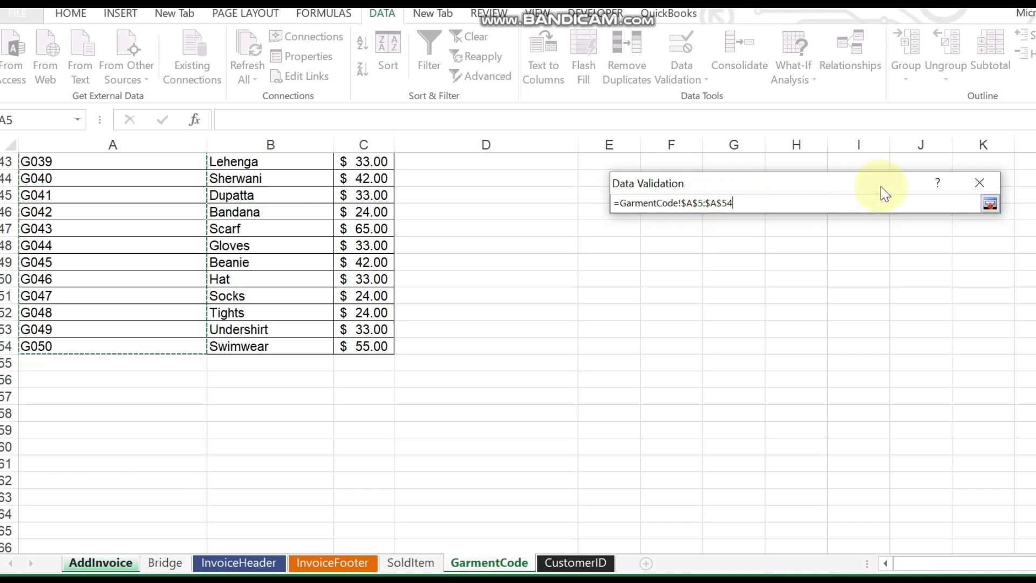
pyautogui.click(989, 204)
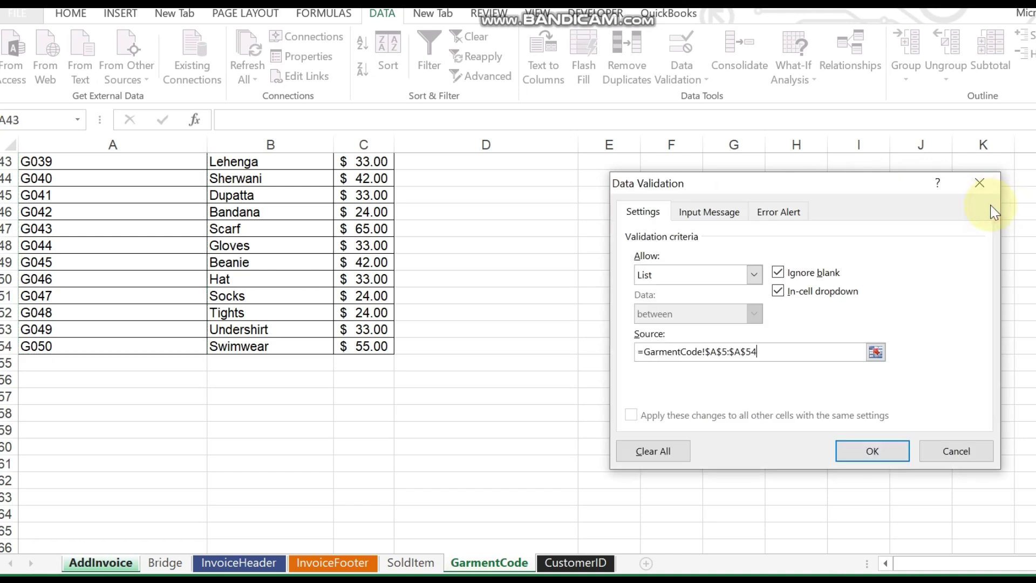
pyautogui.click(866, 452)
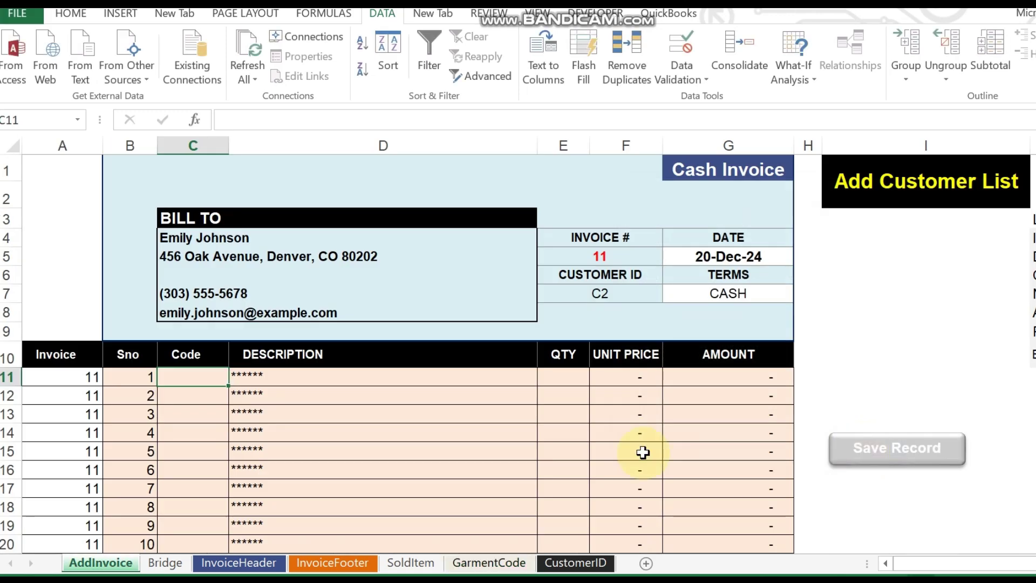
# Step: Choose garment code G001 for the first invoice line
pyautogui.click(236, 377)
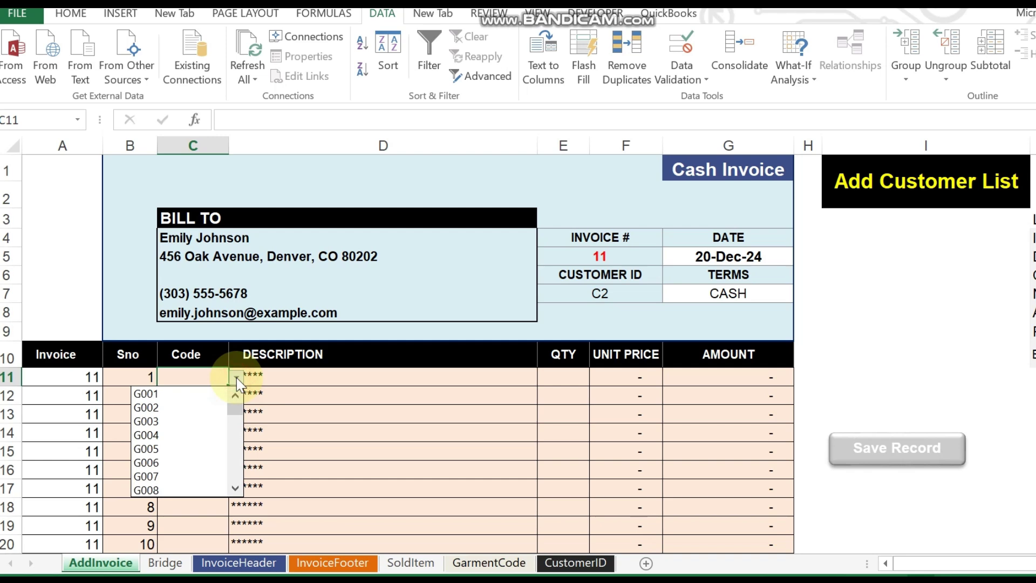
pyautogui.click(168, 394)
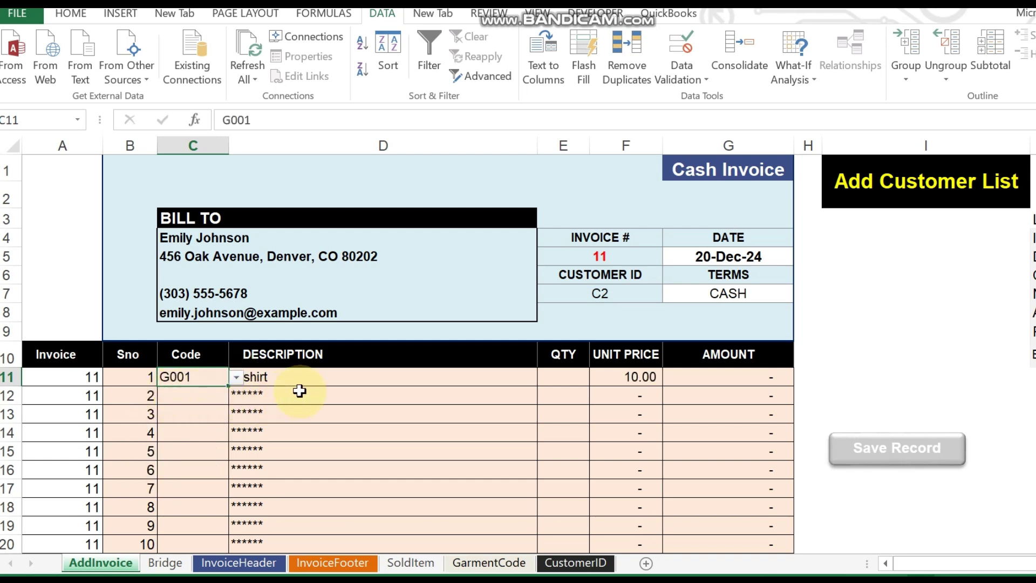
pyautogui.click(196, 391)
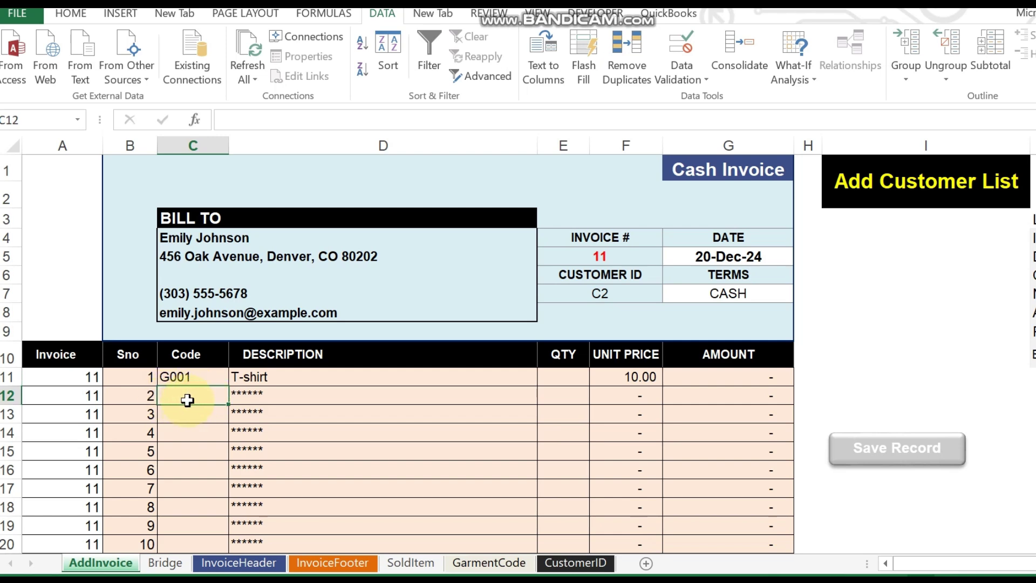
# Step: Copy the garment code cell C11 with its dropdown list into the remaining Code cells C12:C20
pyautogui.click(195, 378)
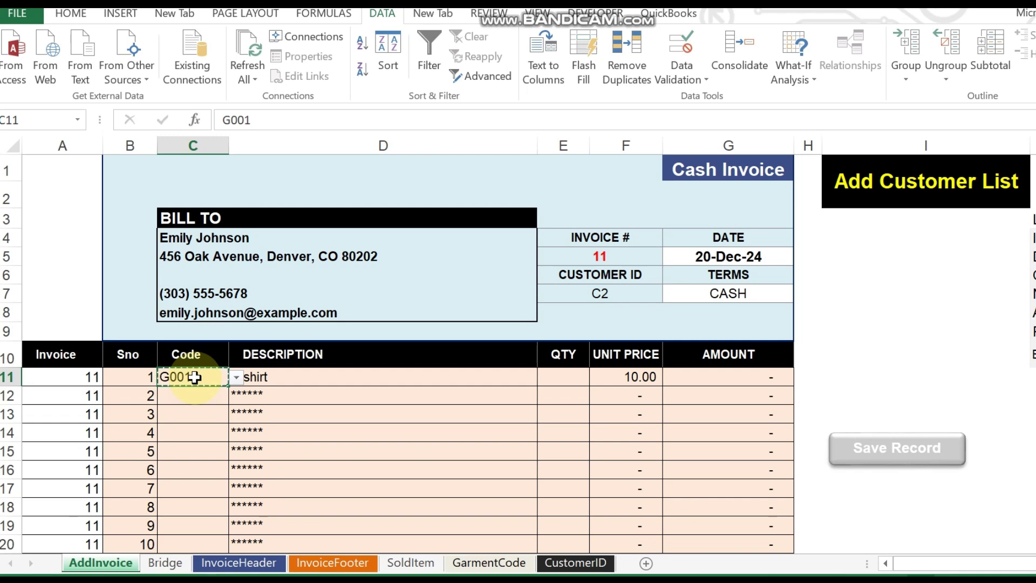
pyautogui.press('Down')
pyautogui.hotkey('shift', 'Down')
pyautogui.hotkey('shift', 'Down')
pyautogui.hotkey('shift', 'Down')
pyautogui.hotkey('shift', 'Down')
pyautogui.hotkey('shift', 'Down')
pyautogui.hotkey('shift', 'Down')
pyautogui.hotkey('shift', 'Down')
pyautogui.hotkey('shift', 'Down')
pyautogui.hotkey('shift', 'Down')
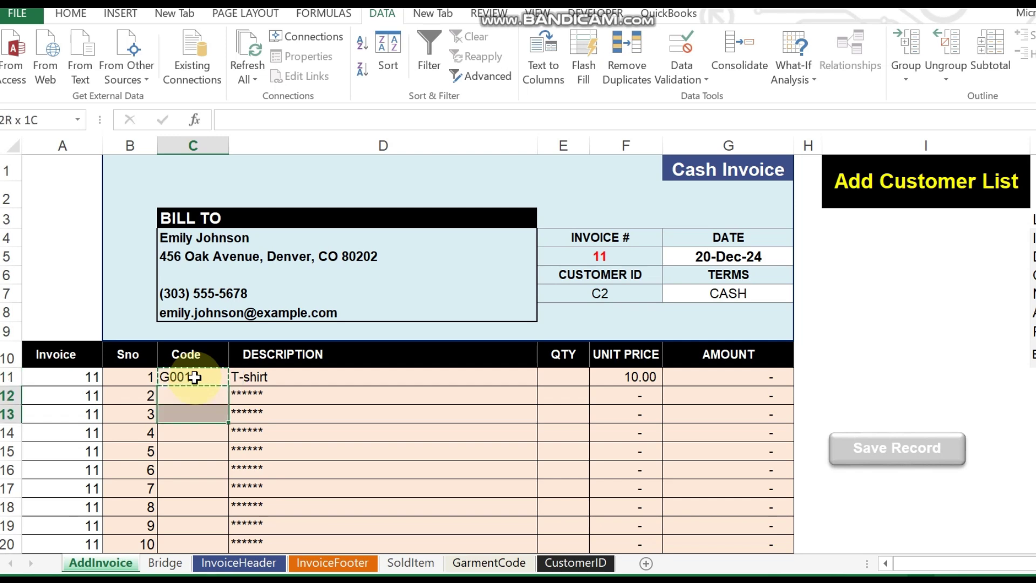
pyautogui.scroll(-1, 194, 377)
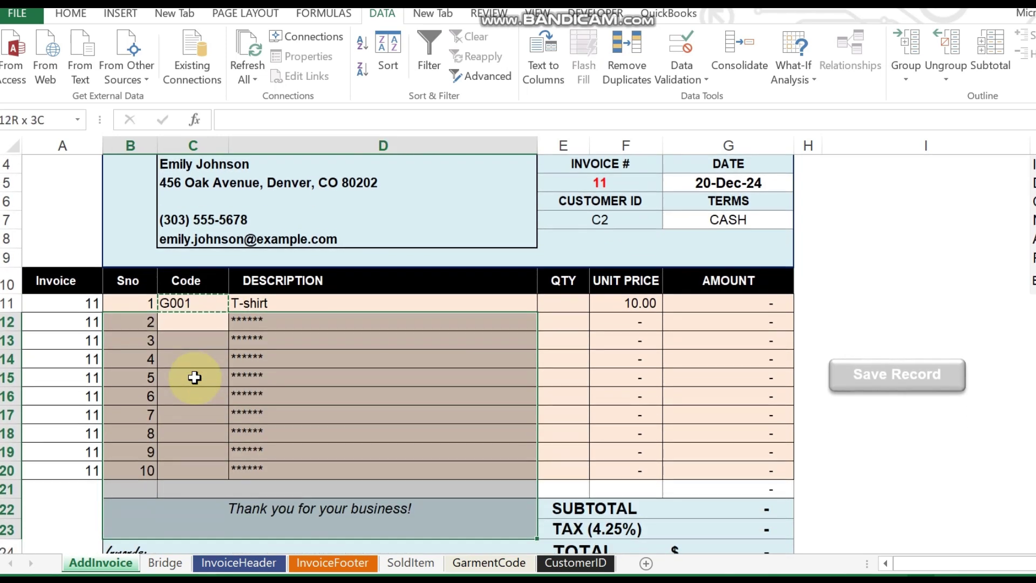
pyautogui.hotkey('shift', 'Down')
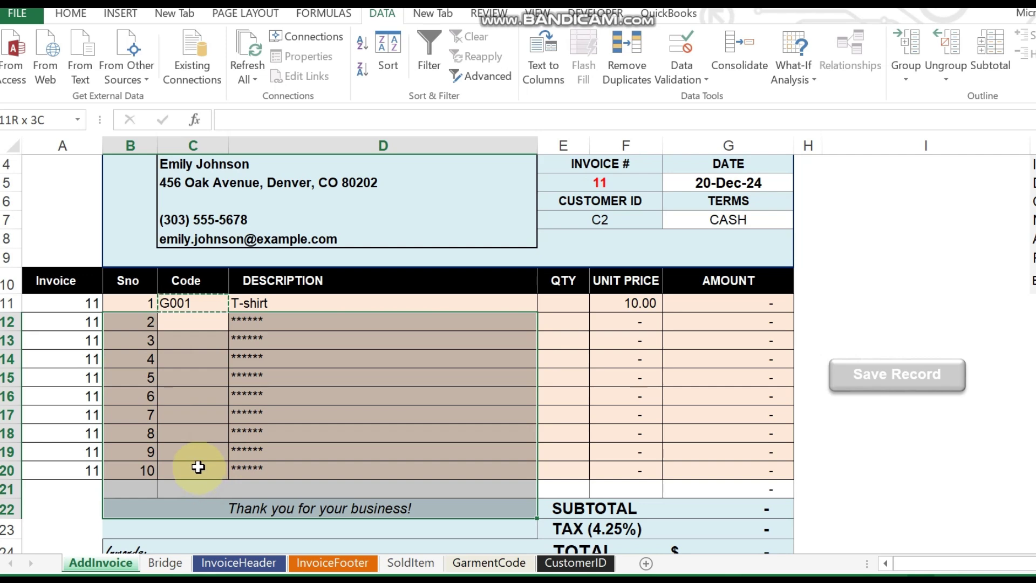
pyautogui.keyDown('shift'); pyautogui.click(199, 467); pyautogui.keyUp('shift')
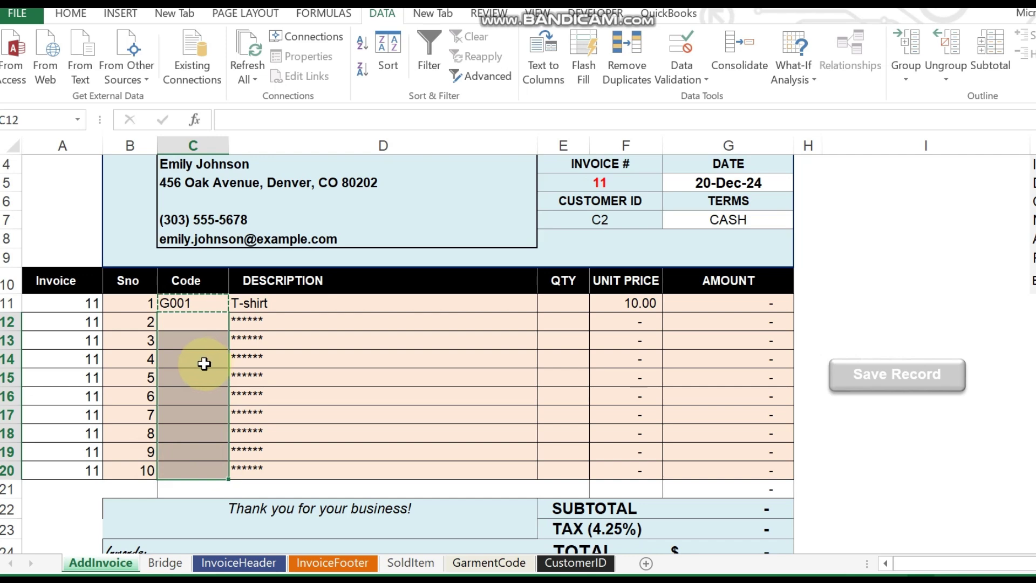
pyautogui.hotkey('ctrl', 'v')
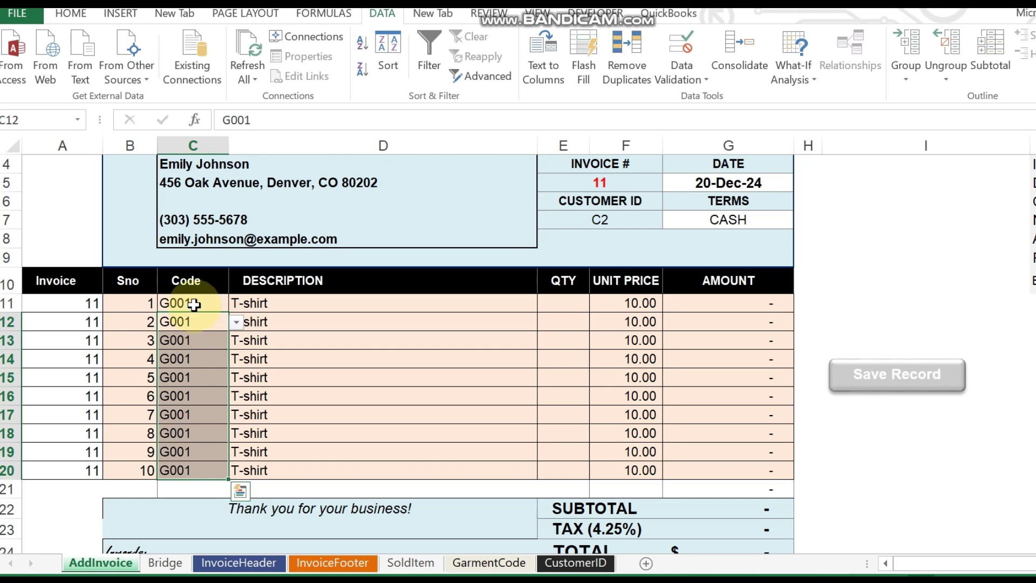
# Step: Clear the pasted garment codes from C12:C20, leaving only the first invoice line's code
pyautogui.click(196, 323)
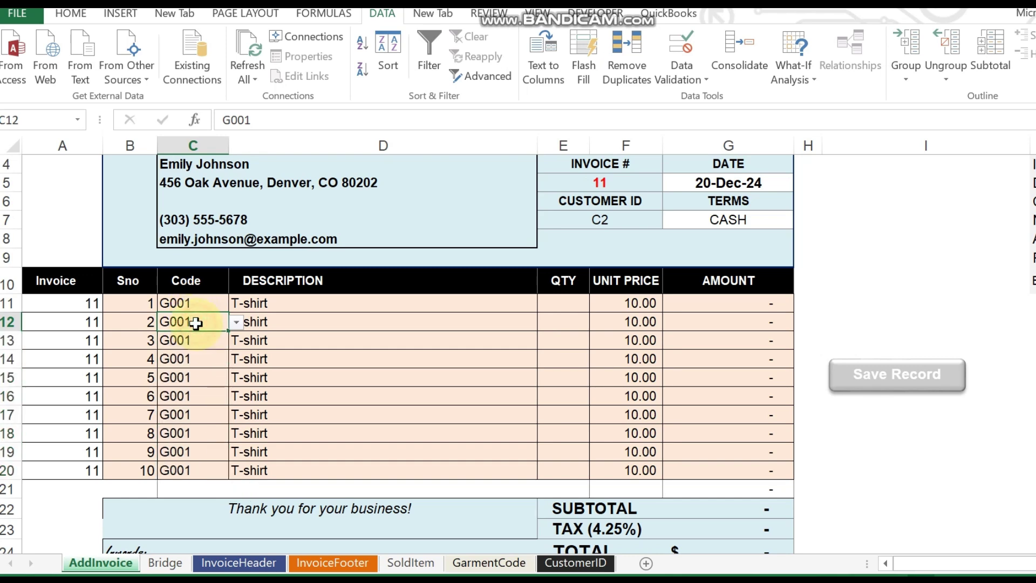
pyautogui.press('Delete')
pyautogui.press('Down')
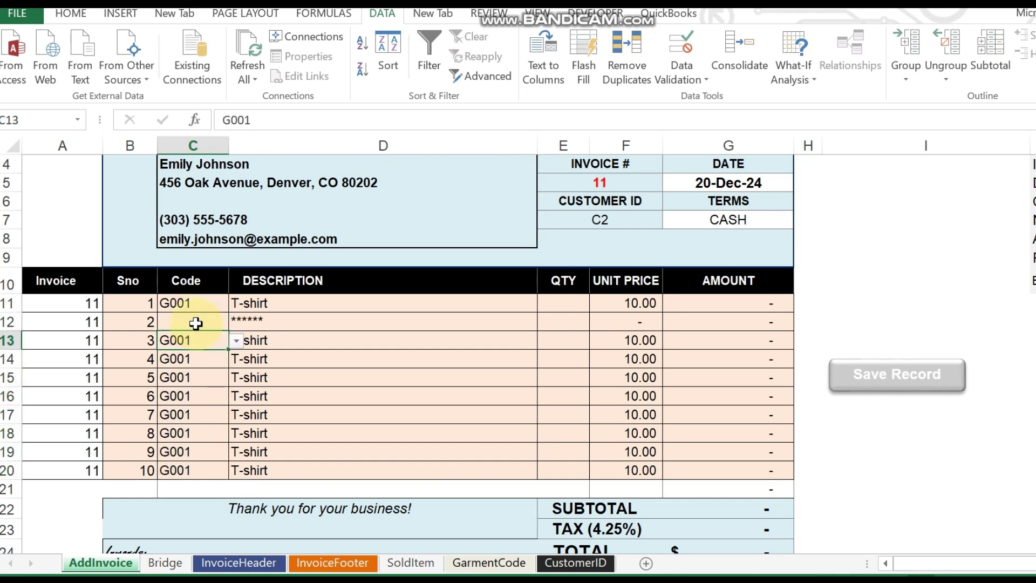
pyautogui.hotkey('shift', 'Down')
pyautogui.hotkey('shift', 'Down')
pyautogui.hotkey('shift', 'Down')
pyautogui.hotkey('shift', 'Down')
pyautogui.hotkey('shift', 'Down')
pyautogui.hotkey('shift', 'Down')
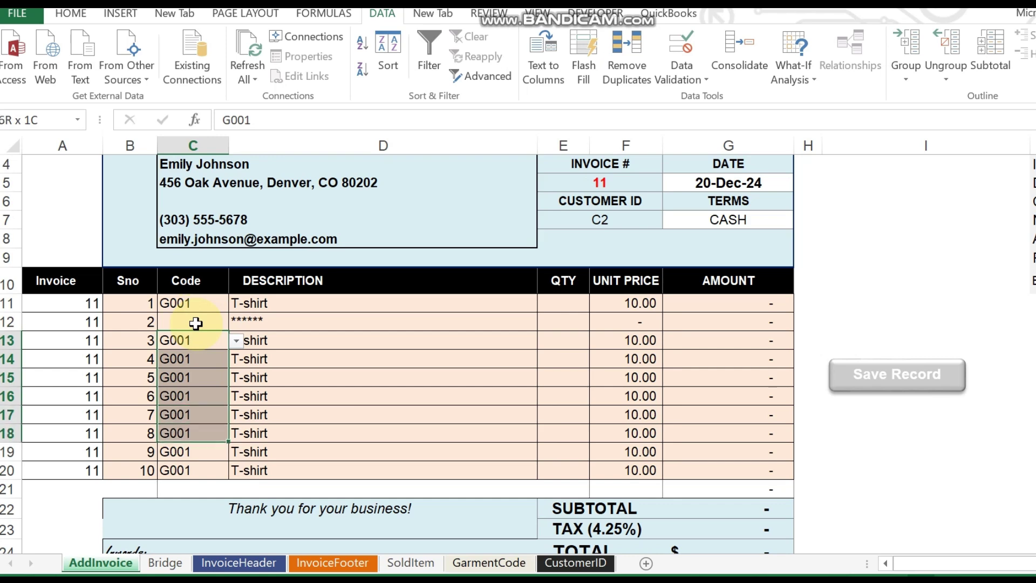
pyautogui.hotkey('shift', 'Down')
pyautogui.press('Delete')
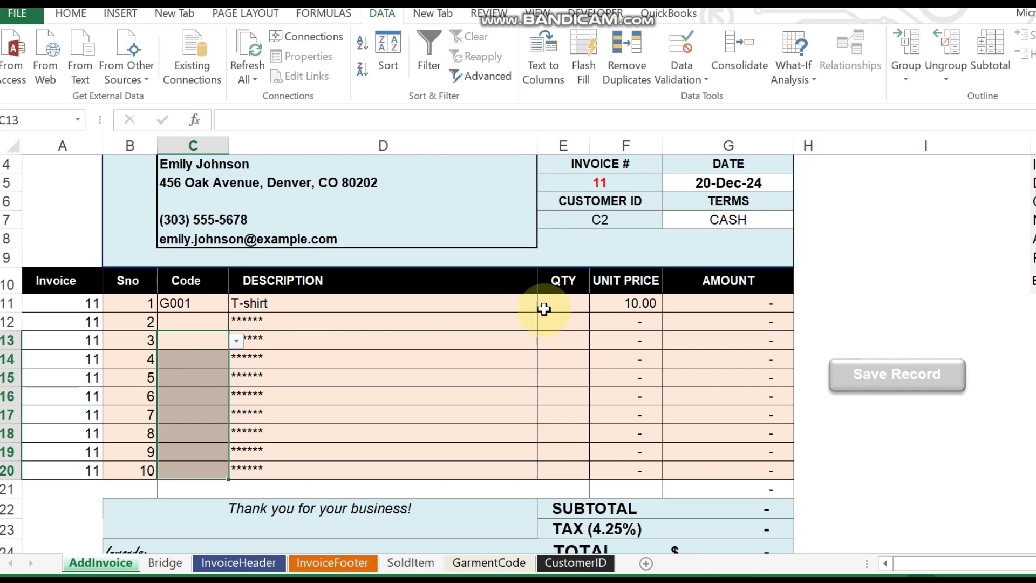
# Step: Inspect the description lookup formula in D11 and change the first invoice line's code to G004
pyautogui.click(360, 305)
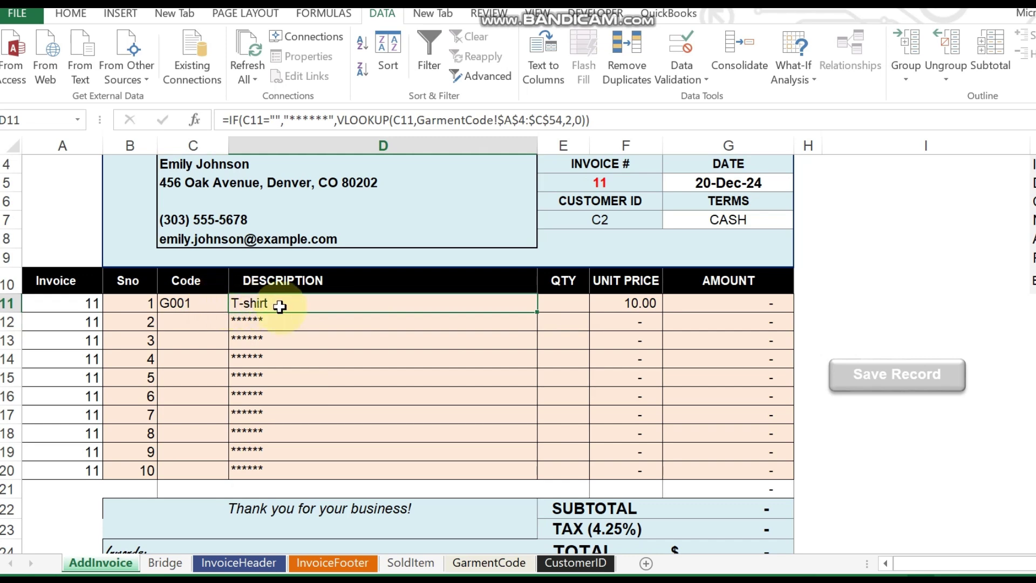
pyautogui.click(220, 297)
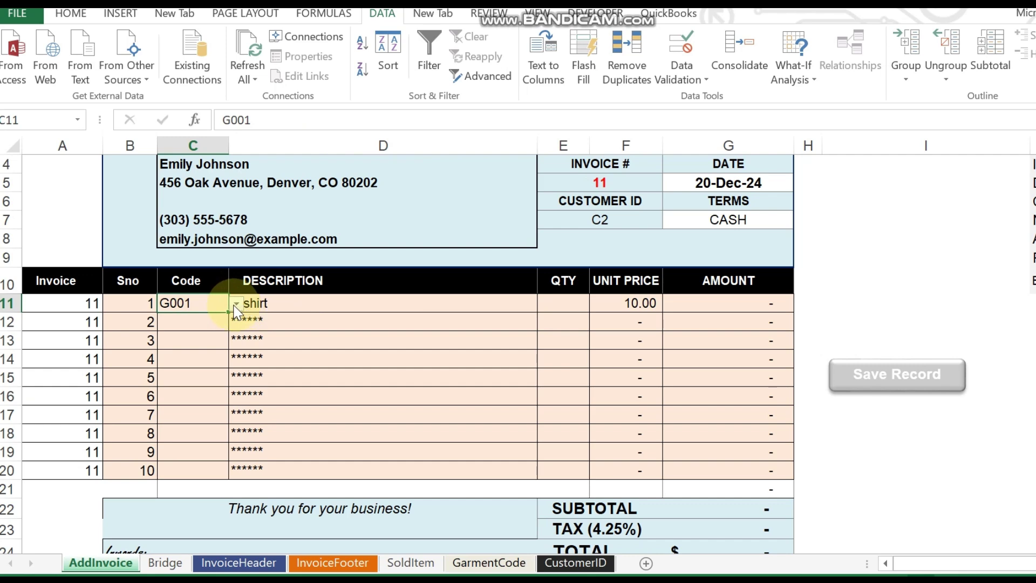
pyautogui.click(235, 306)
pyautogui.click(233, 305)
pyautogui.click(236, 305)
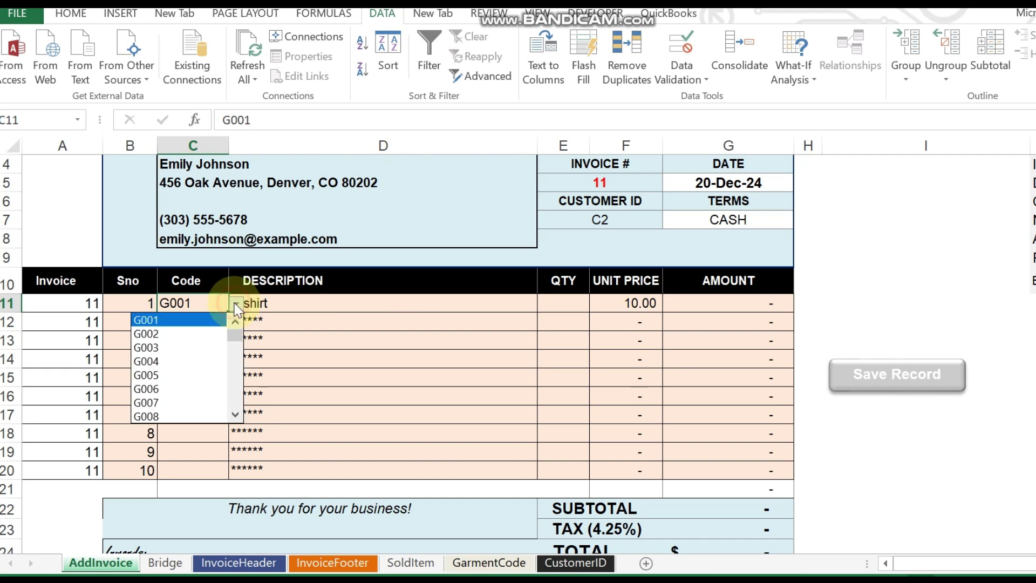
pyautogui.click(157, 360)
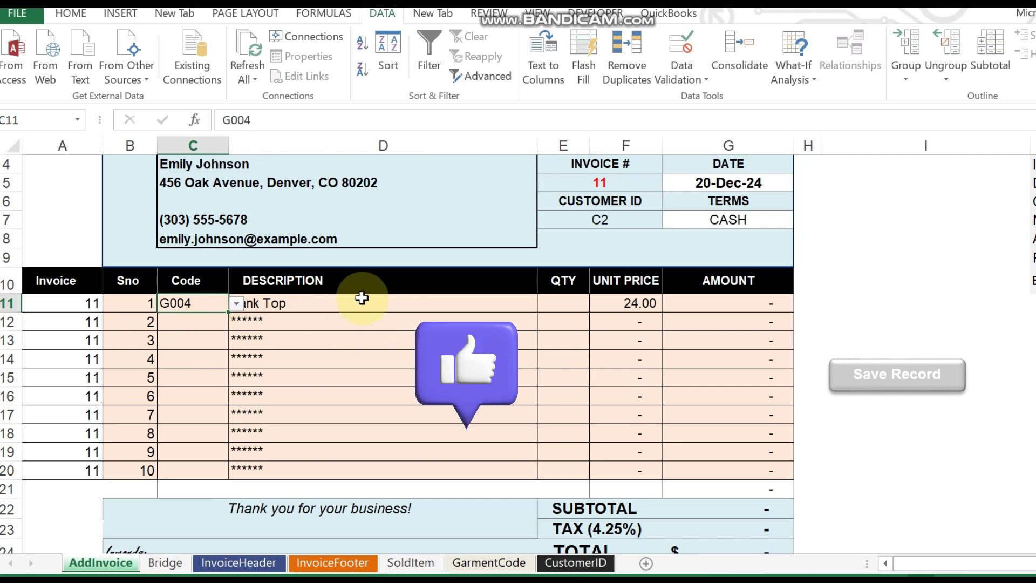
# Step: Enter a quantity of 2 for the Tank Top line and look at the sold items summary on the SoldItem sheet
pyautogui.click(571, 298)
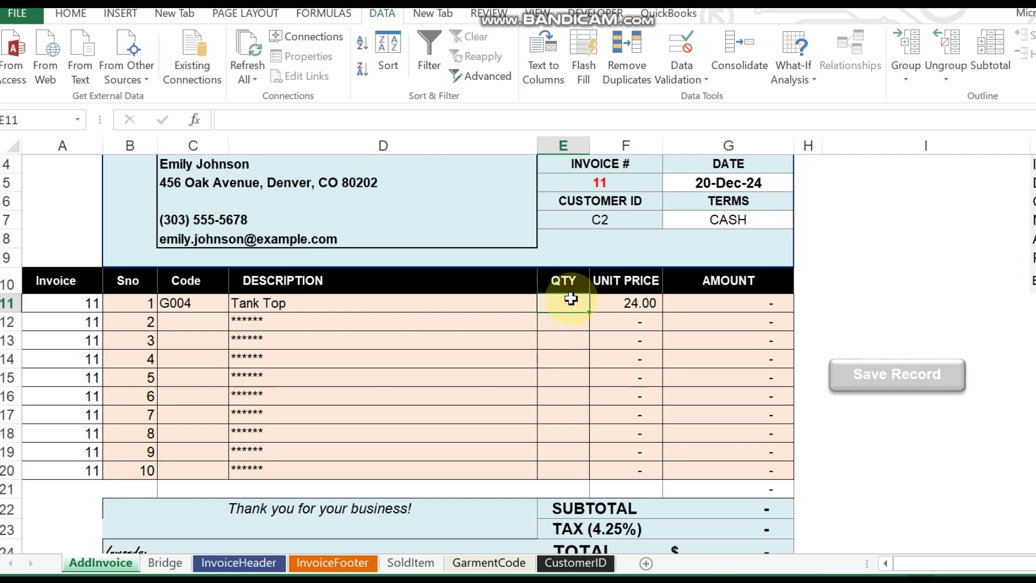
pyautogui.click(549, 325)
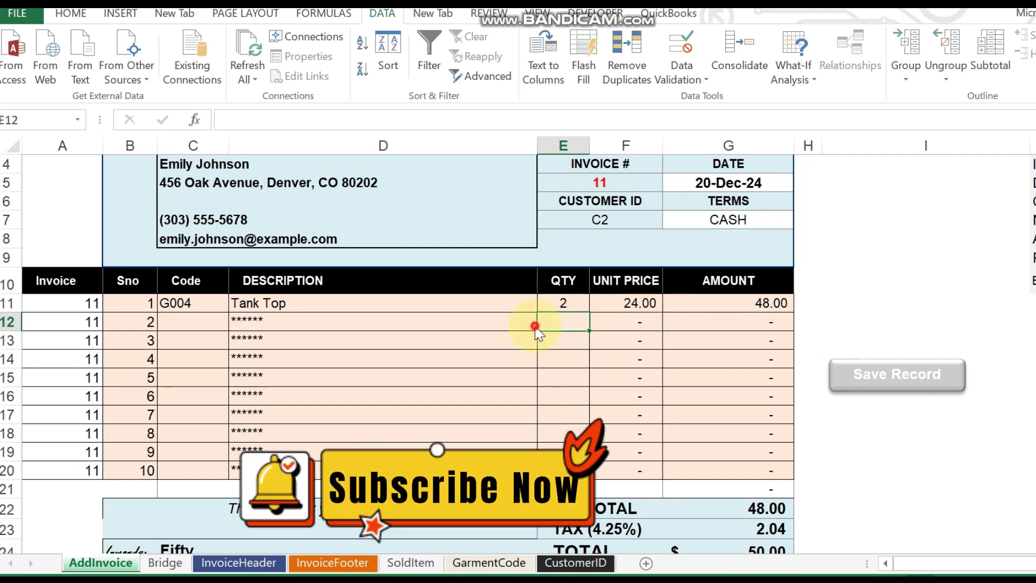
pyautogui.press('Up')
pyautogui.press('Up')
pyautogui.press('Up')
pyautogui.press('Up')
pyautogui.press('Up')
pyautogui.press('Up')
pyautogui.press('Up')
pyautogui.press('Up')
pyautogui.press('Up')
pyautogui.press('Up')
pyautogui.press('Up')
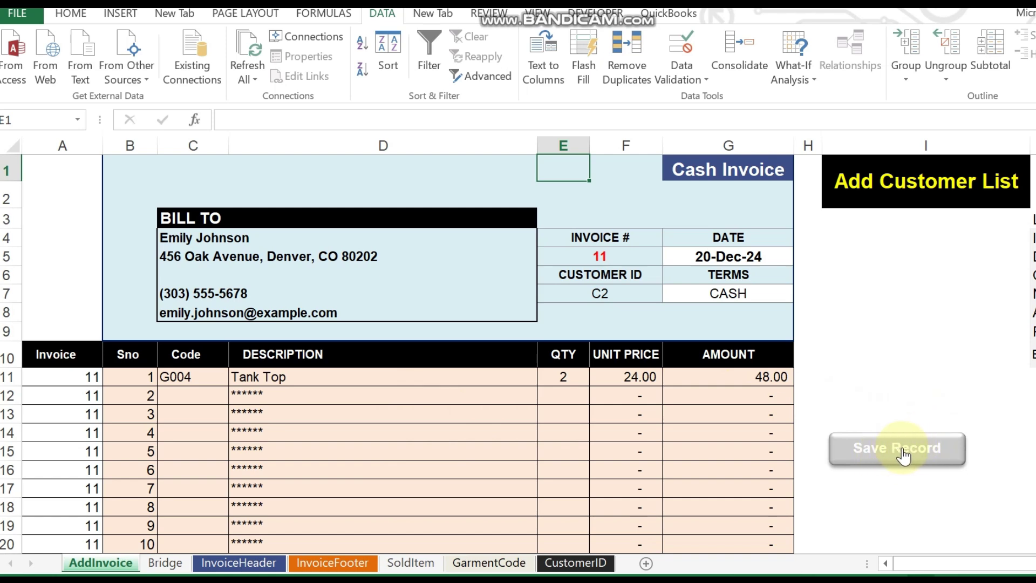
pyautogui.click(409, 563)
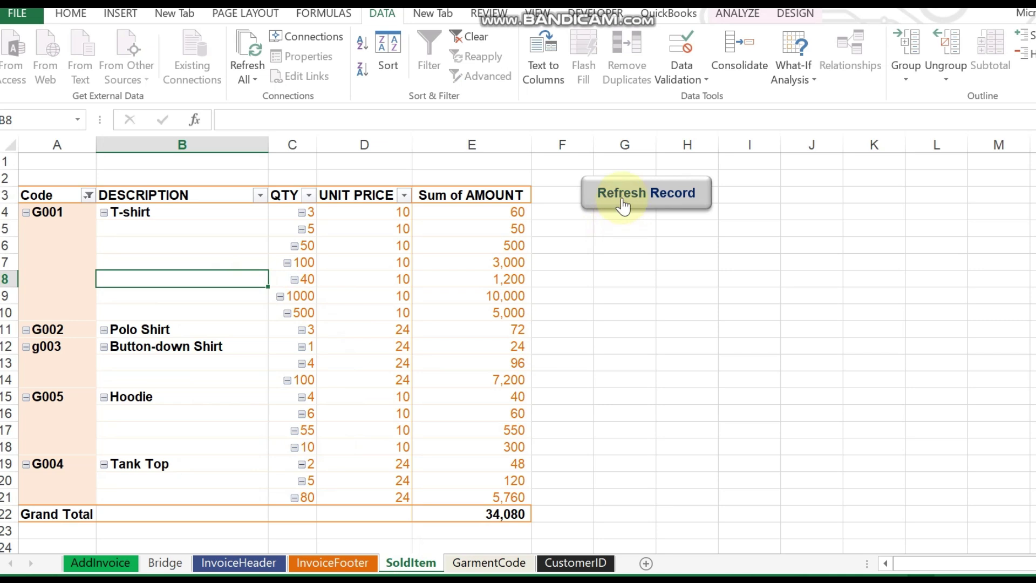
pyautogui.click(103, 563)
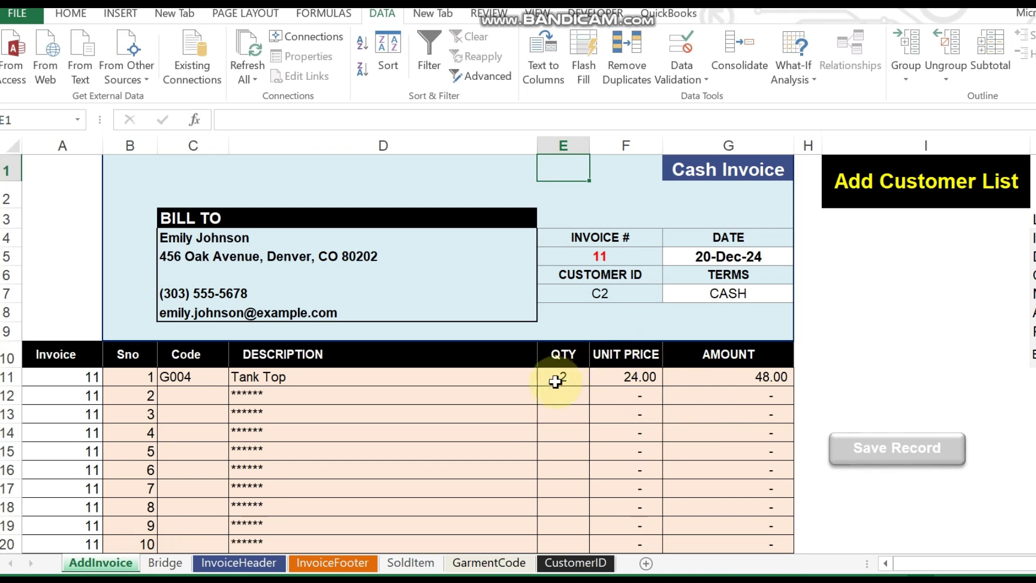
# Step: Set the Tank Top line's quantity to 100 on the AddInvoice sheet and save the invoice record
pyautogui.click(572, 377)
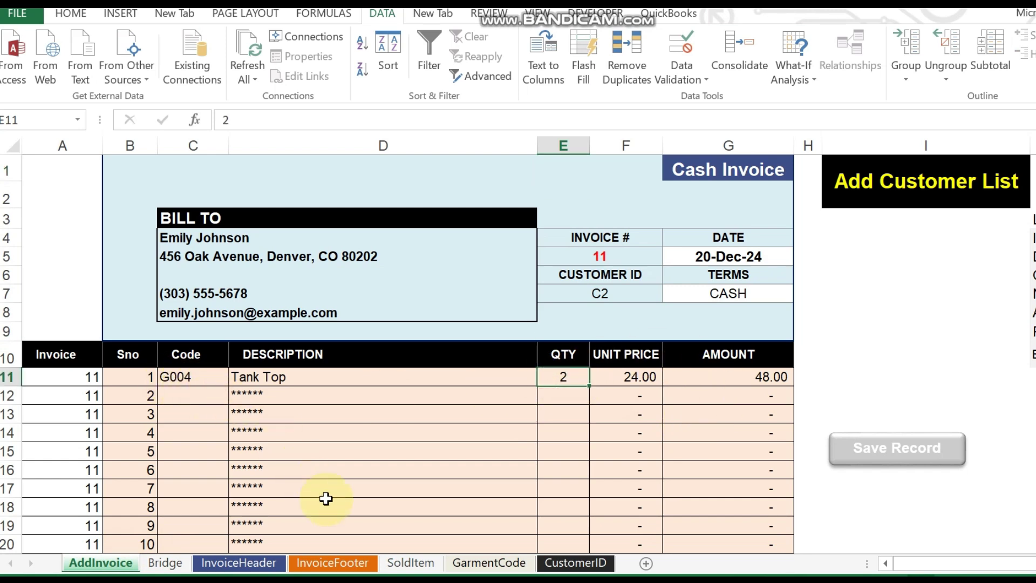
pyautogui.write('1')
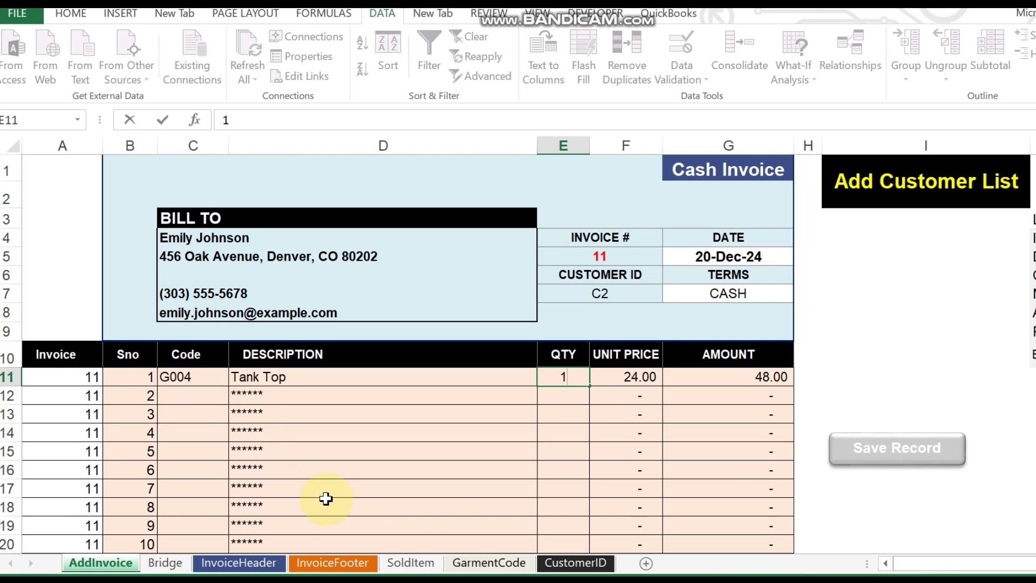
pyautogui.write('00')
pyautogui.click(408, 453)
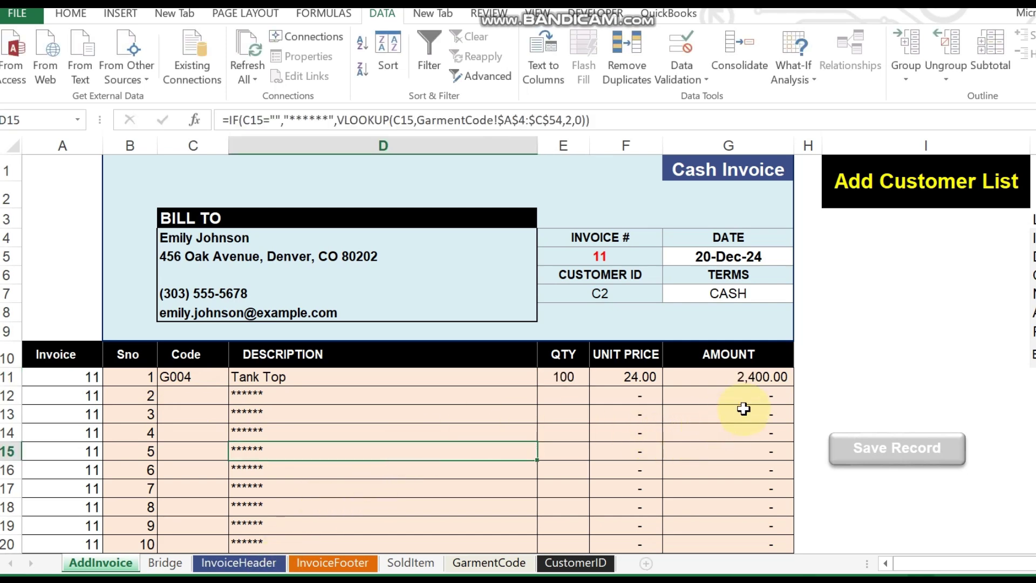
pyautogui.click(878, 444)
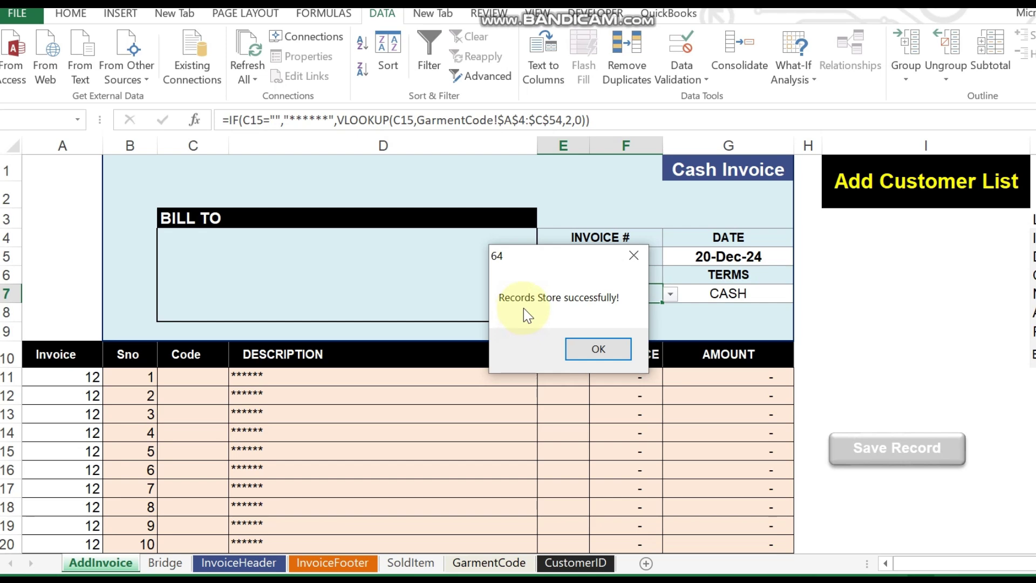
pyautogui.click(603, 349)
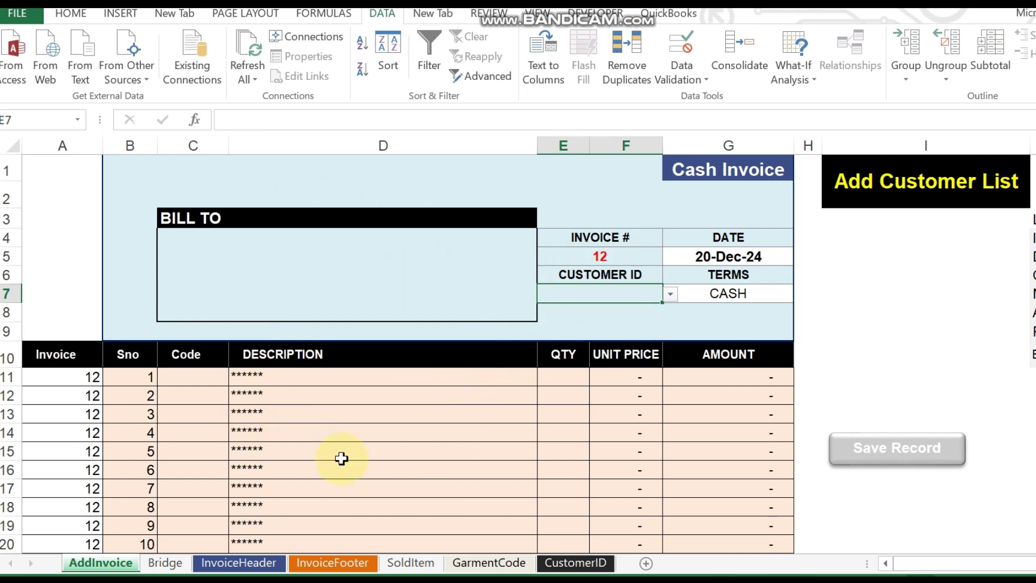
# Step: Refresh the sold items summary on the SoldItem sheet and return to the AddInvoice sheet
pyautogui.click(412, 564)
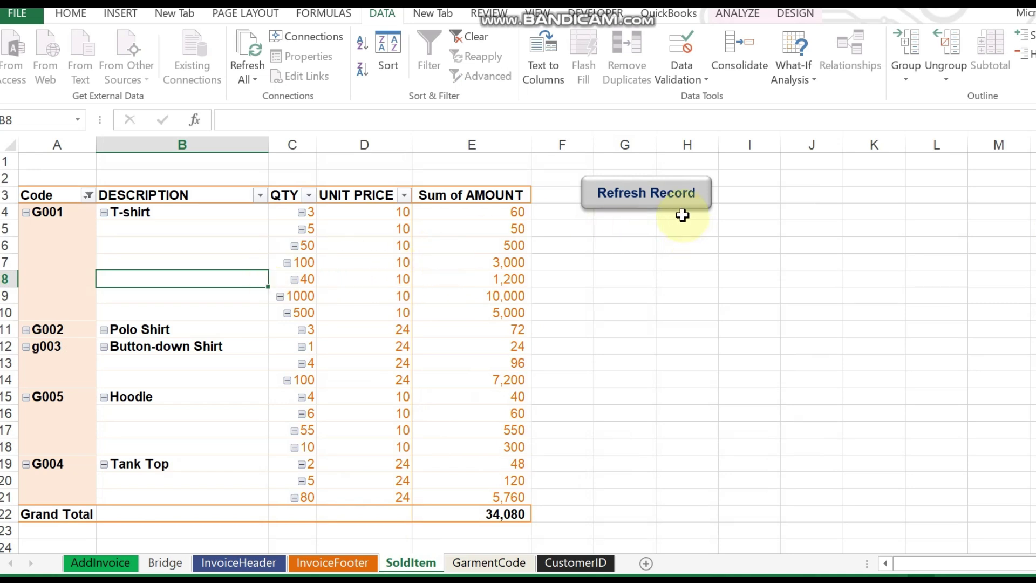
pyautogui.click(665, 200)
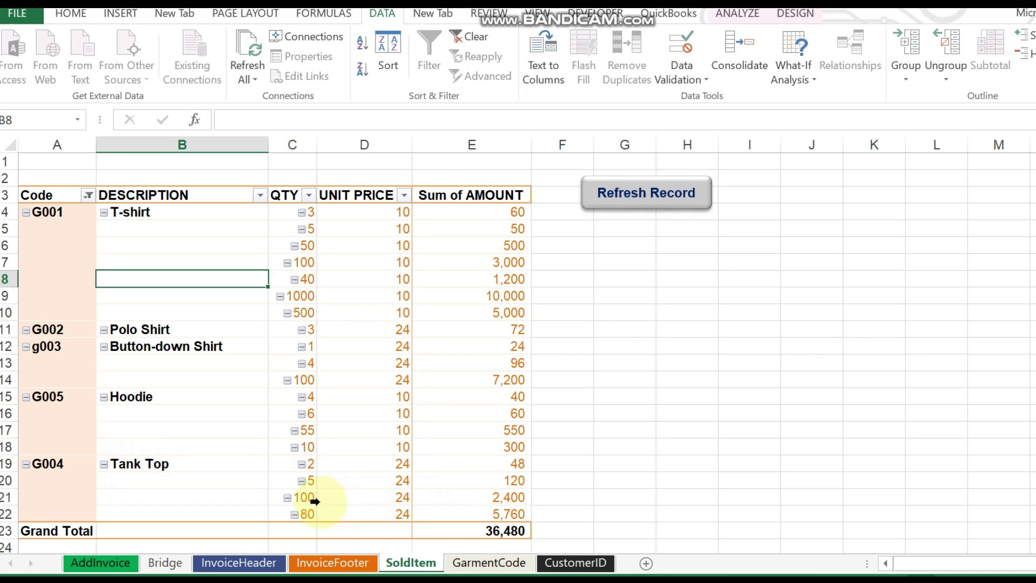
pyautogui.moveTo(511, 502)
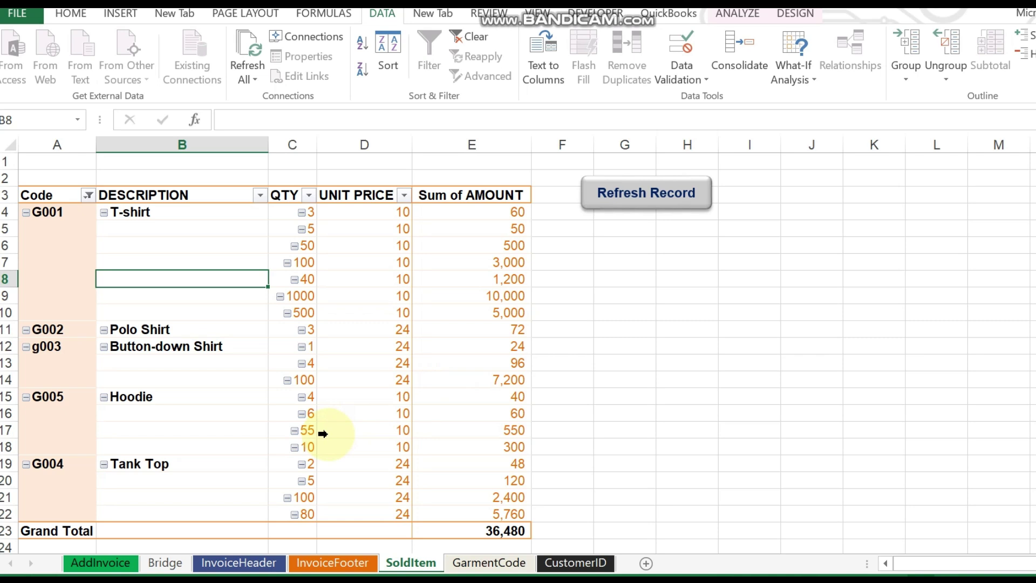
pyautogui.click(105, 559)
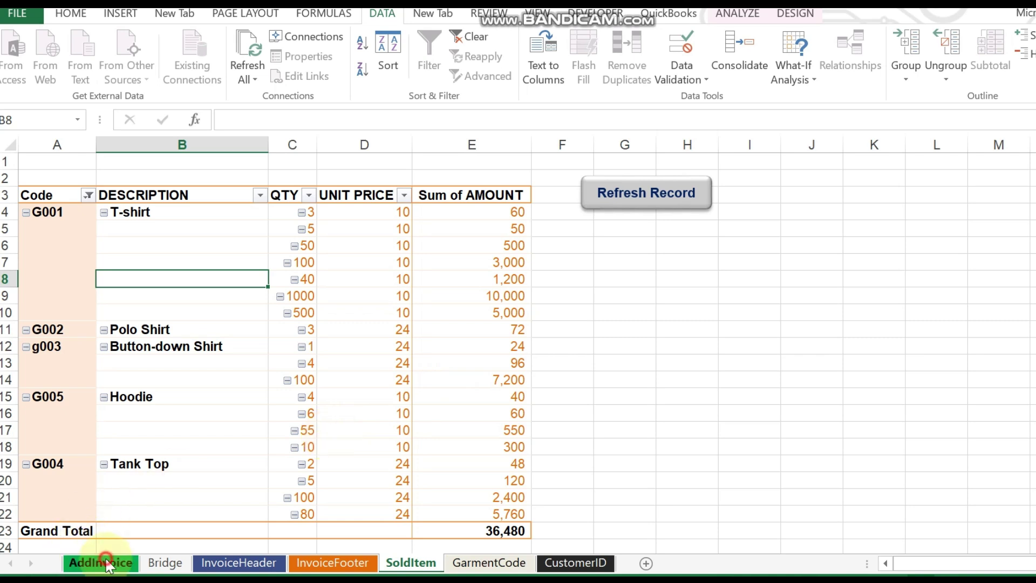